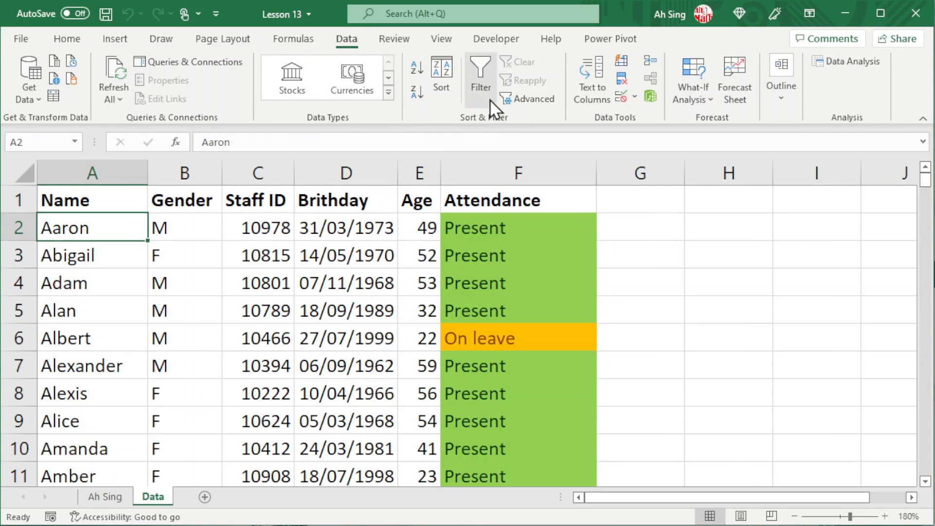
Step: Turn on AutoFilter so every staff table header from Name to Attendance has a dropdown
{"action": "left_click", "coordinate": [483, 86]}
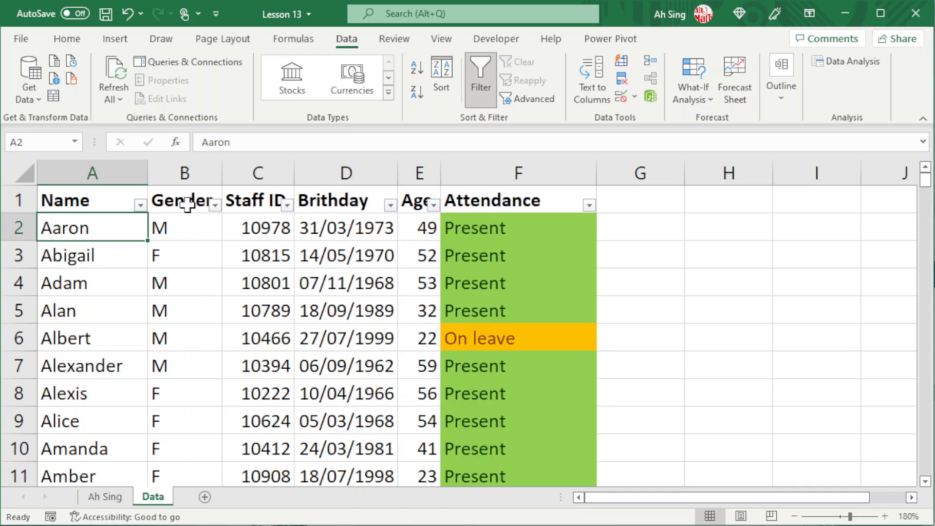
Step: Toggle filtering on and off with row 3 selected, then bring up the Name column's filter menu
{"action": "left_click", "coordinate": [140, 205]}
{"action": "left_click", "coordinate": [142, 206]}
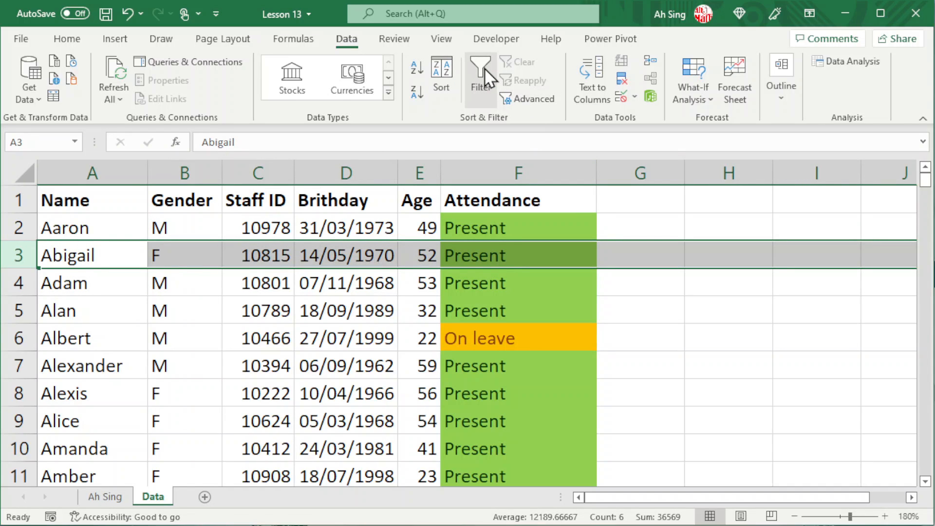
{"action": "left_click", "coordinate": [486, 73]}
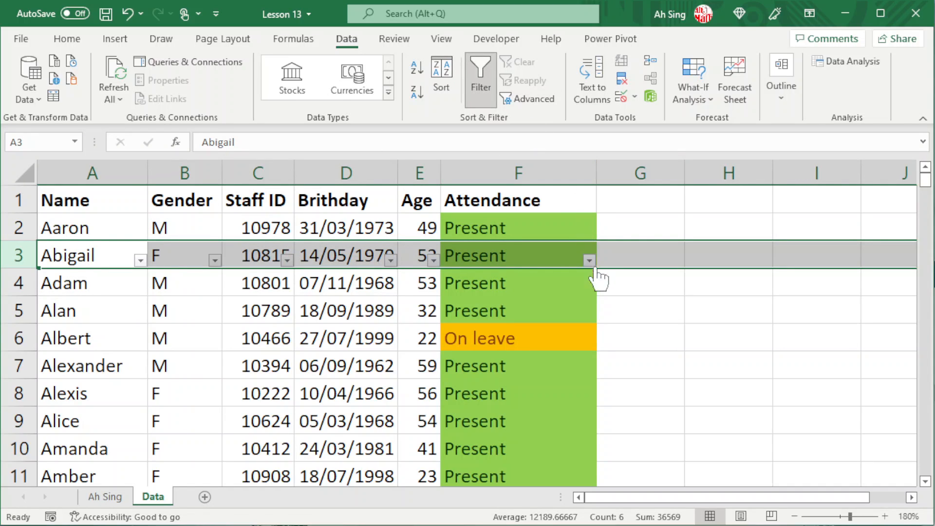
{"action": "left_click", "coordinate": [483, 81]}
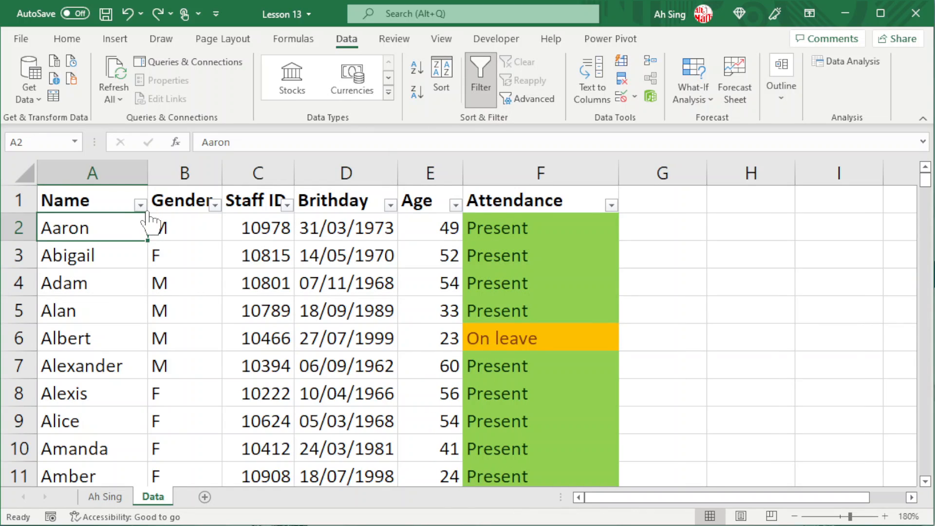
{"action": "left_click", "coordinate": [140, 206]}
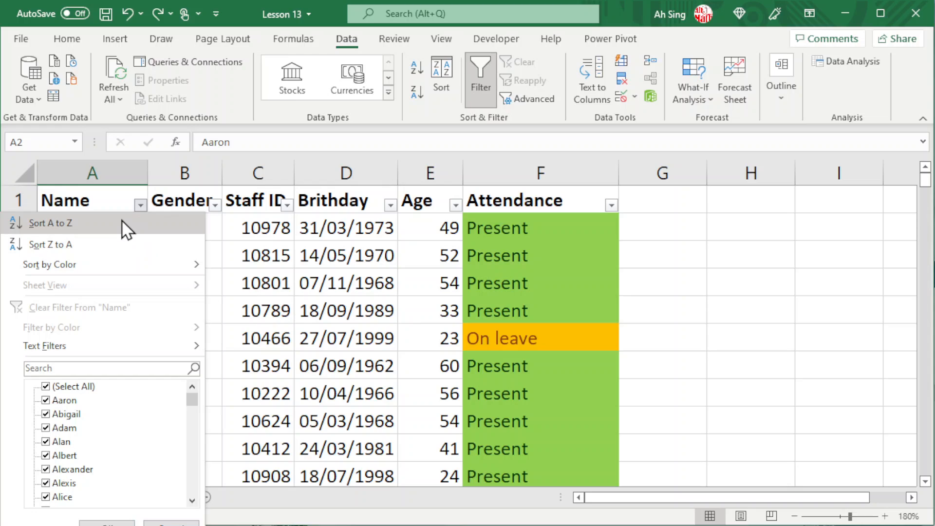
Step: Sort names Z to A, then sort Age smallest to largest and finally largest to smallest
{"action": "left_click", "coordinate": [103, 245]}
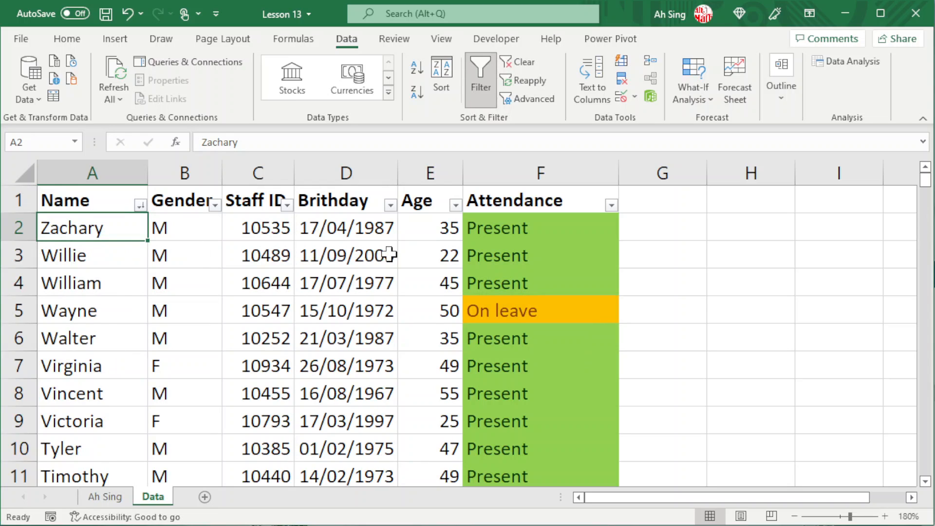
{"action": "left_click", "coordinate": [454, 207]}
{"action": "left_click", "coordinate": [440, 223]}
{"action": "left_click", "coordinate": [455, 205]}
{"action": "left_click", "coordinate": [409, 249]}
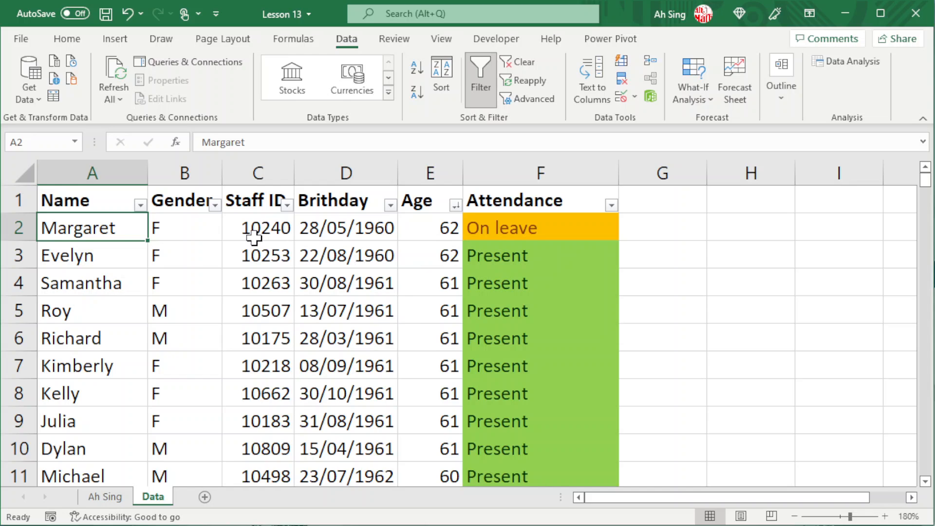
Step: Bring up the Custom Sort dialog from the Staff ID column's dropdown
{"action": "left_click", "coordinate": [287, 205]}
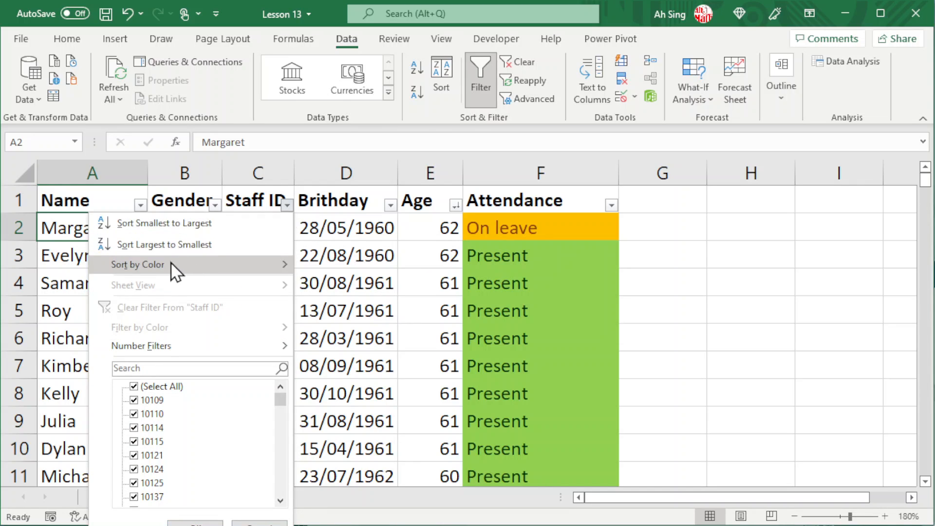
{"action": "mouse_move", "coordinate": [167, 266]}
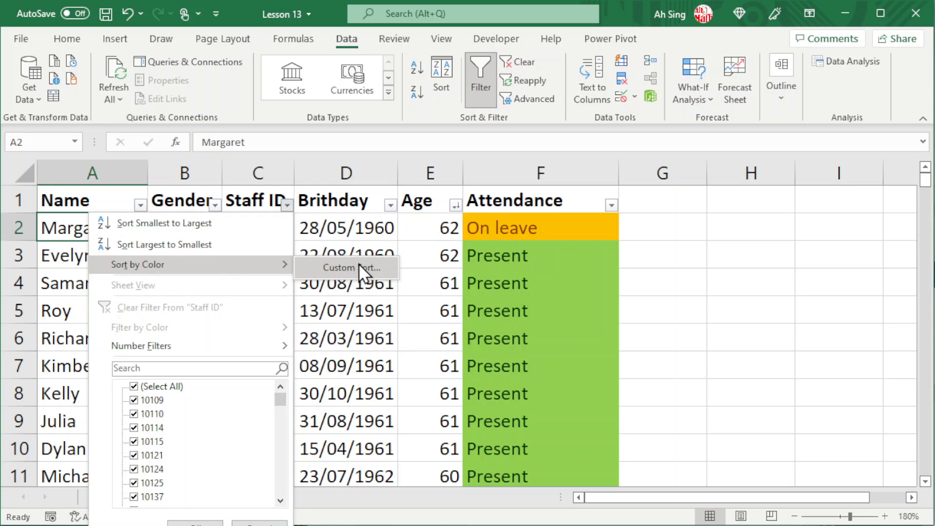
{"action": "left_click", "coordinate": [338, 268]}
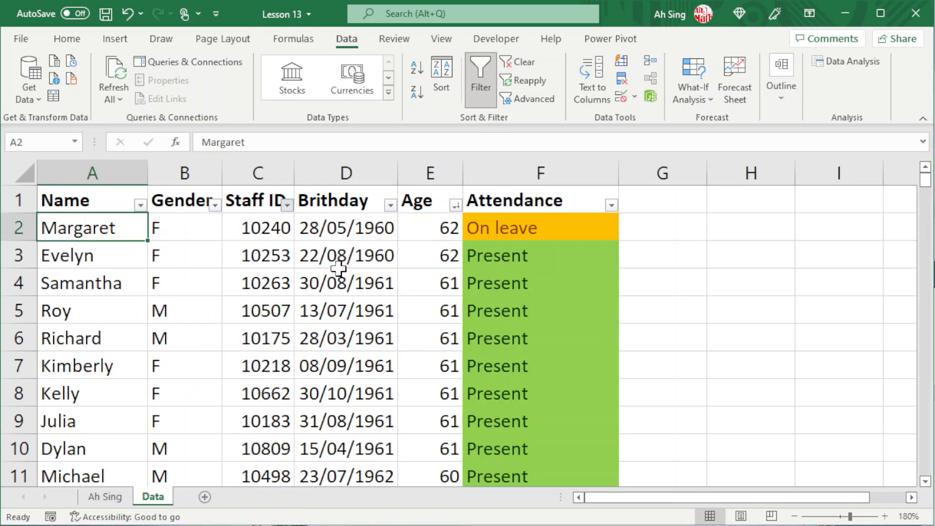
Step: Restart the Sort dialog with Age smallest to largest, then add a Staff ID level
{"action": "left_click", "coordinate": [739, 402]}
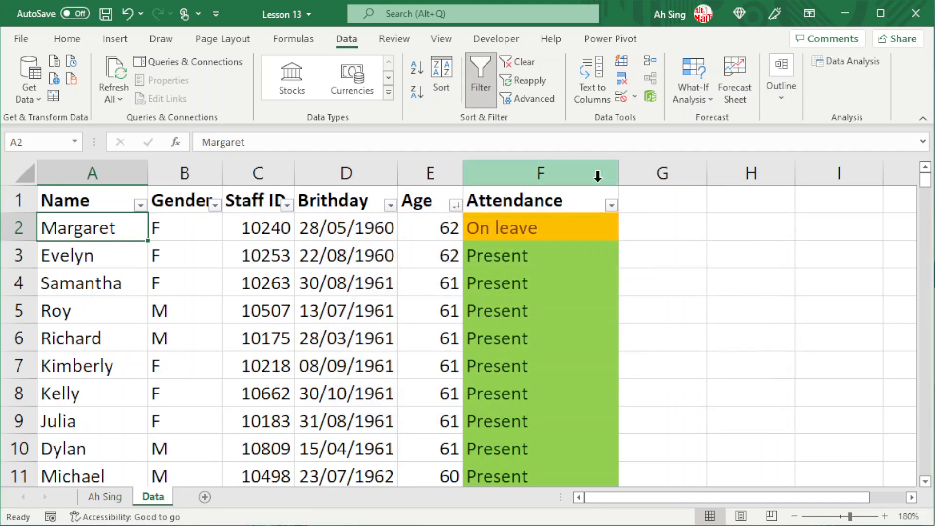
{"action": "left_click", "coordinate": [441, 78]}
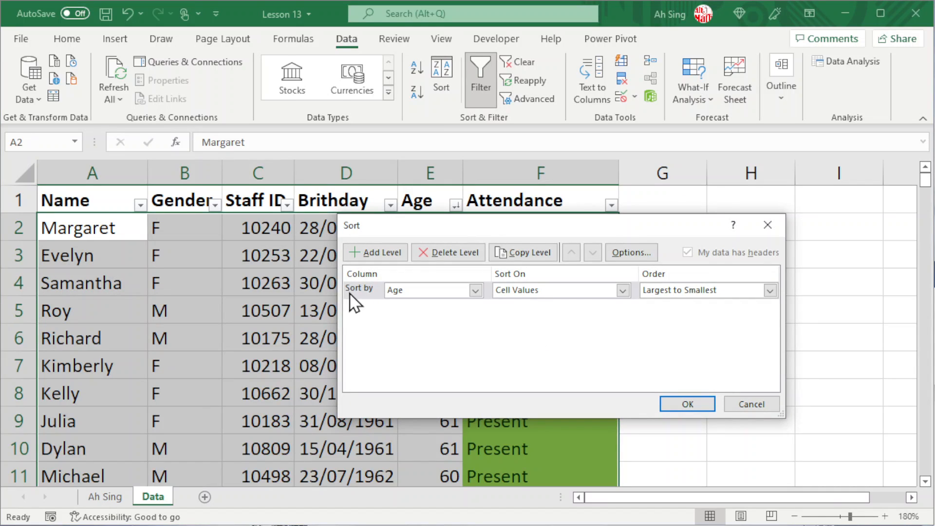
{"action": "left_click", "coordinate": [729, 289]}
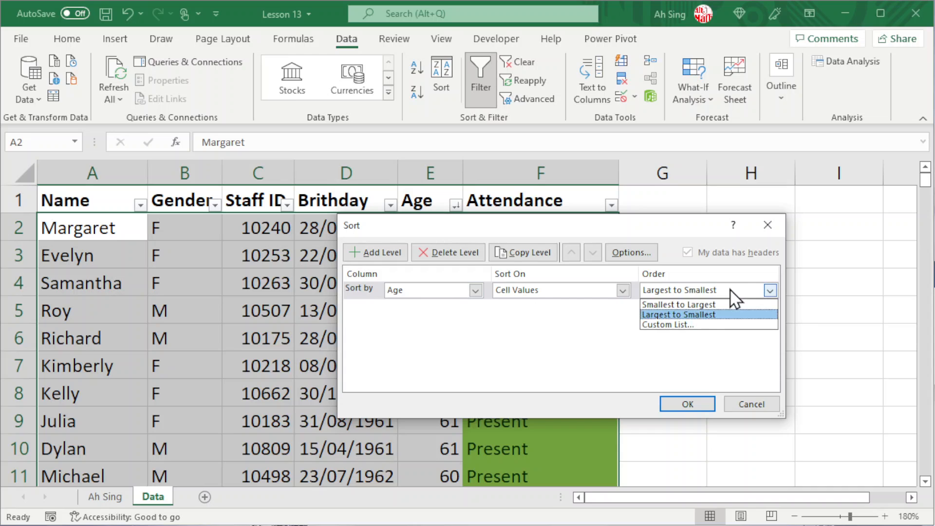
{"action": "left_click", "coordinate": [699, 304]}
{"action": "left_click", "coordinate": [387, 254]}
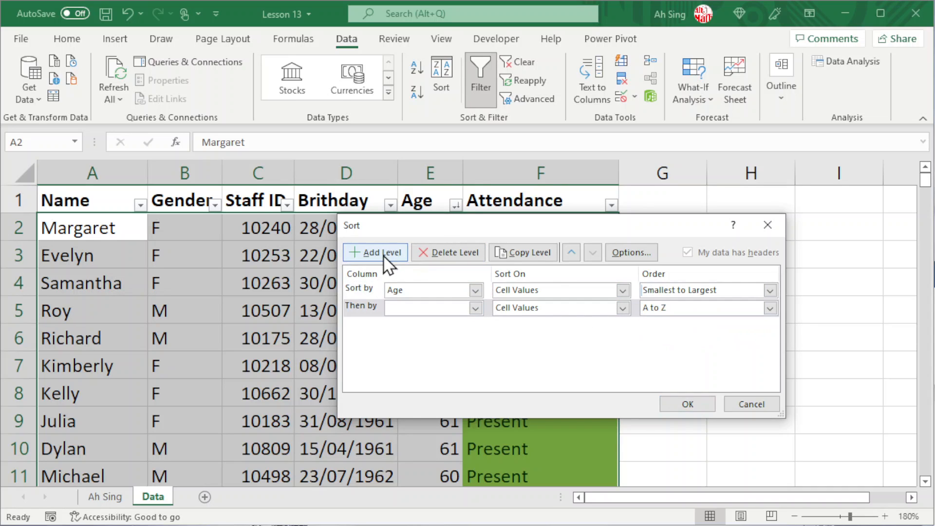
{"action": "left_click", "coordinate": [475, 308]}
{"action": "left_click", "coordinate": [402, 343]}
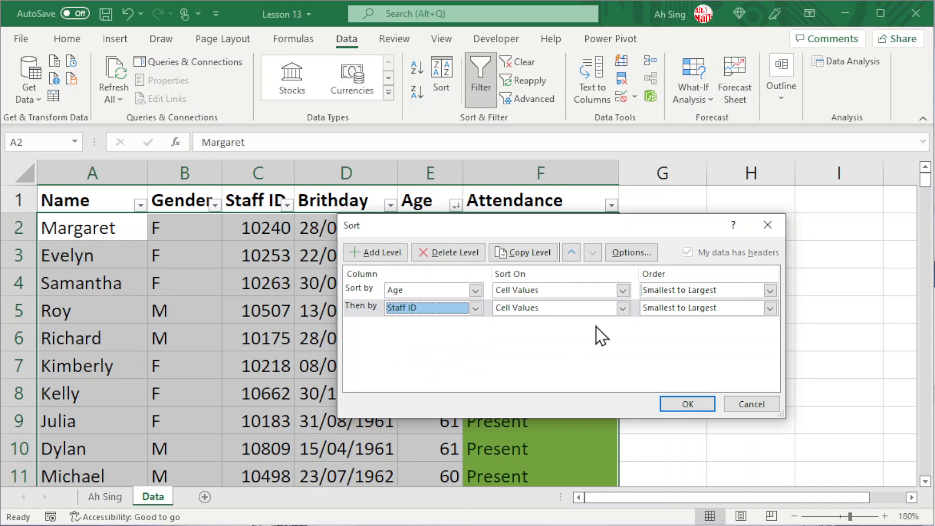
Step: Add a third sort level by Name and a fourth by Gender
{"action": "left_click", "coordinate": [376, 256]}
{"action": "left_click", "coordinate": [475, 325]}
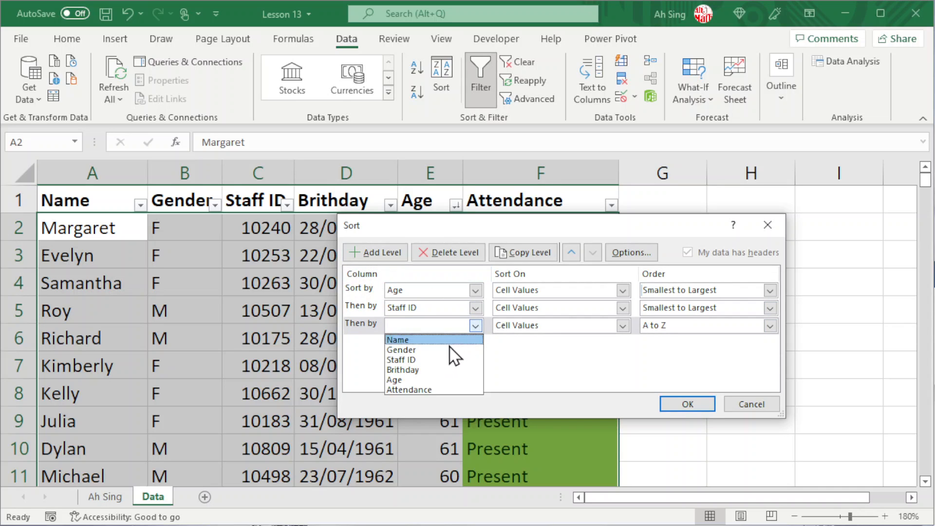
{"action": "left_click", "coordinate": [422, 342]}
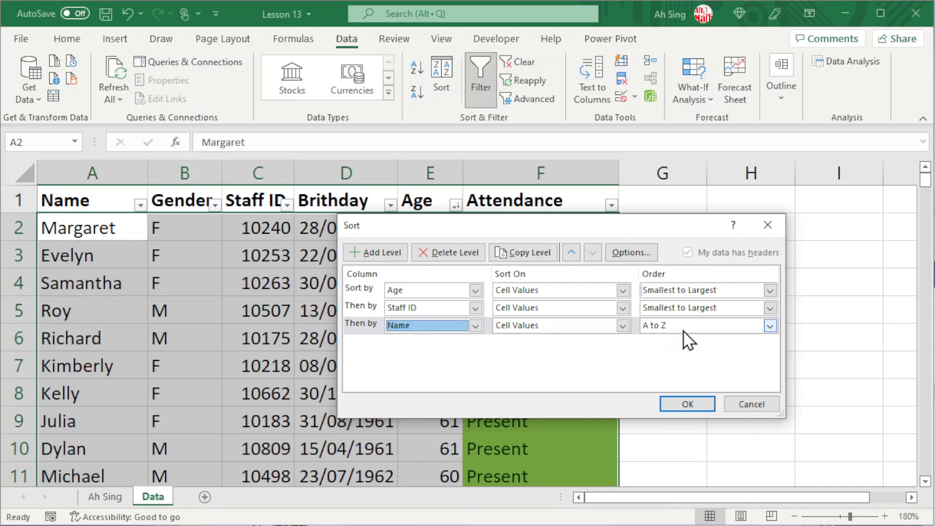
{"action": "left_click", "coordinate": [385, 254]}
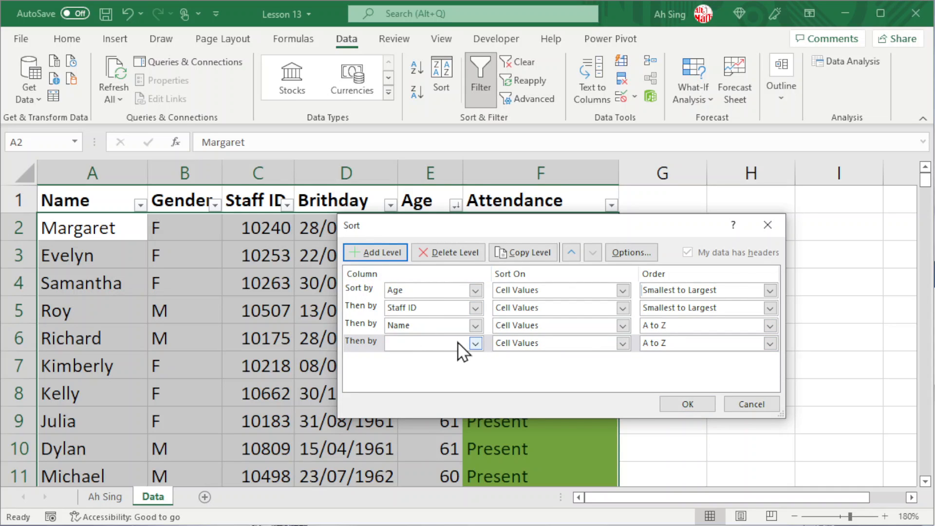
{"action": "left_click", "coordinate": [475, 343]}
{"action": "left_click", "coordinate": [441, 358]}
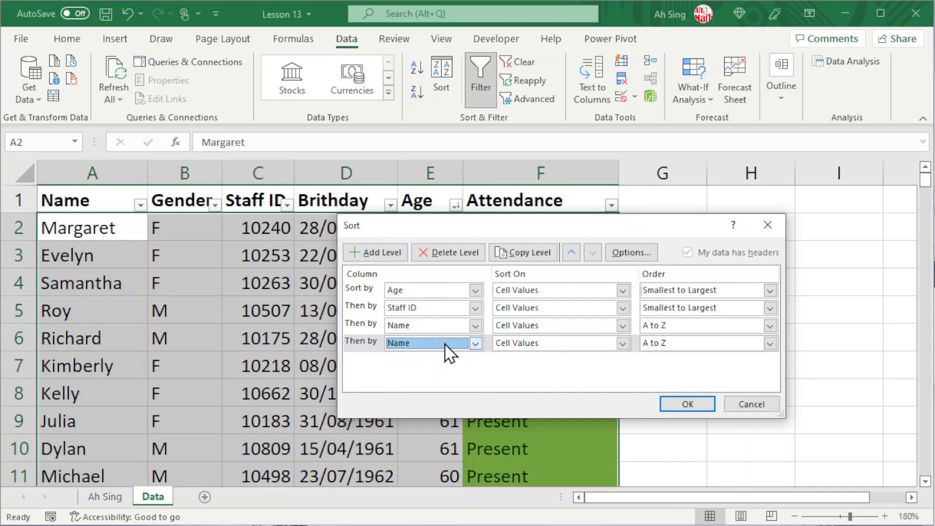
{"action": "left_click", "coordinate": [444, 343]}
{"action": "left_click", "coordinate": [431, 368]}
Step: Move the Gender level to first priority and apply the four-level sort
{"action": "left_click", "coordinate": [369, 341]}
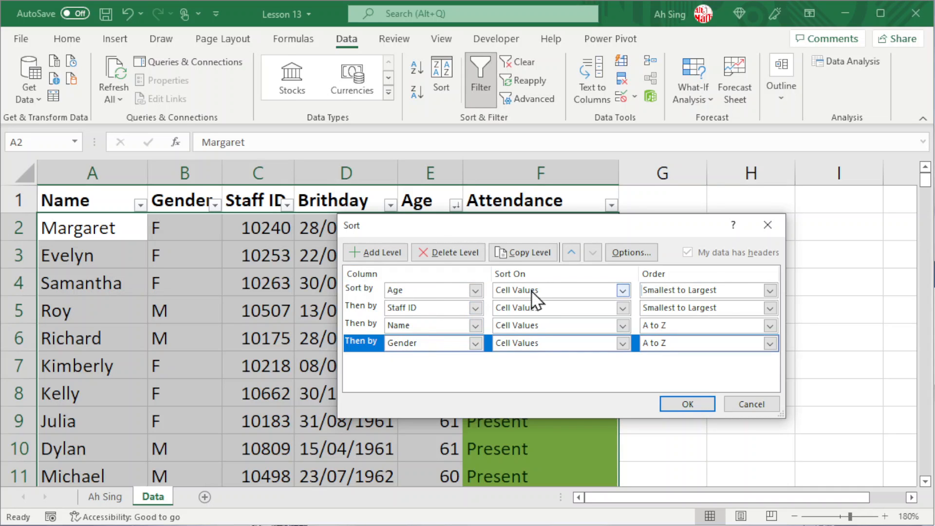
{"action": "left_click", "coordinate": [570, 253]}
{"action": "left_click", "coordinate": [570, 253]}
{"action": "left_click", "coordinate": [570, 254]}
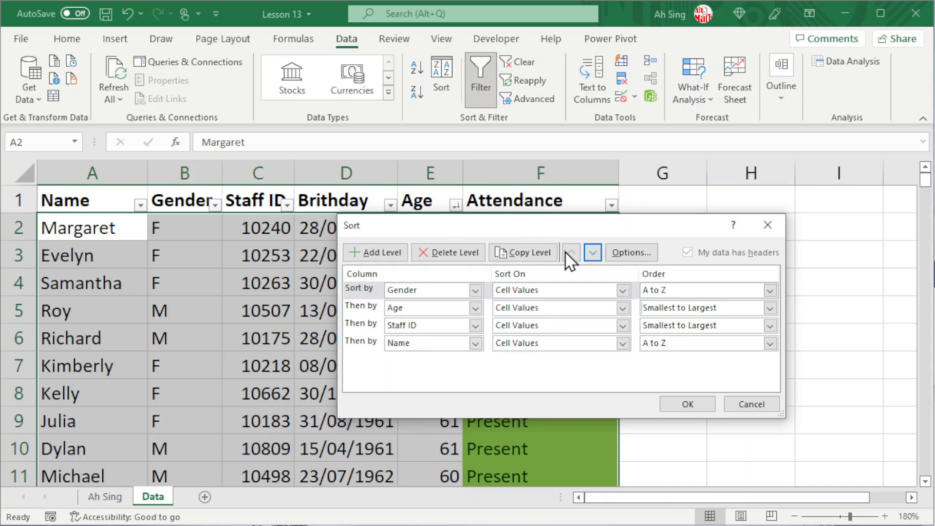
{"action": "left_click", "coordinate": [681, 403]}
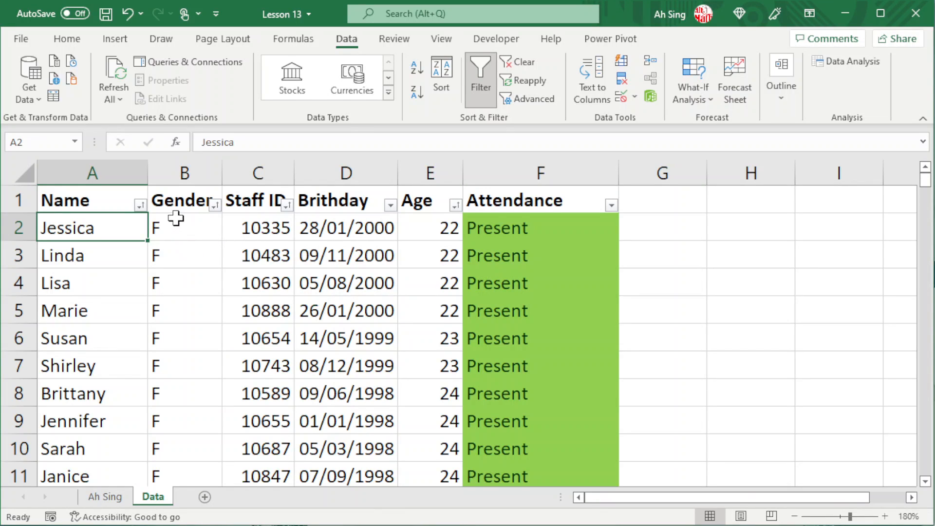
Step: Scroll down through the sorted staff table and back up toward the top
{"action": "scroll", "coordinate": [154, 234], "scroll_direction": "down", "scroll_amount": 7}
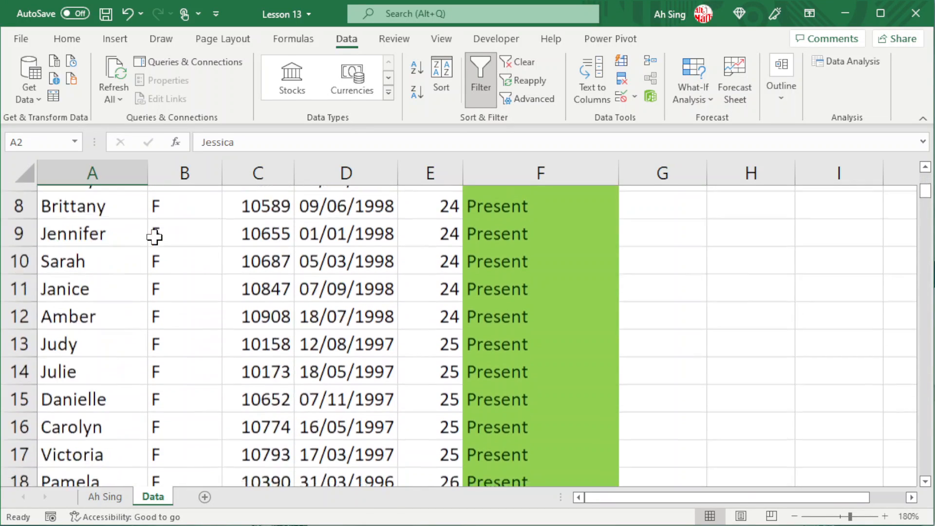
{"action": "scroll", "coordinate": [154, 252], "scroll_direction": "down", "scroll_amount": 11}
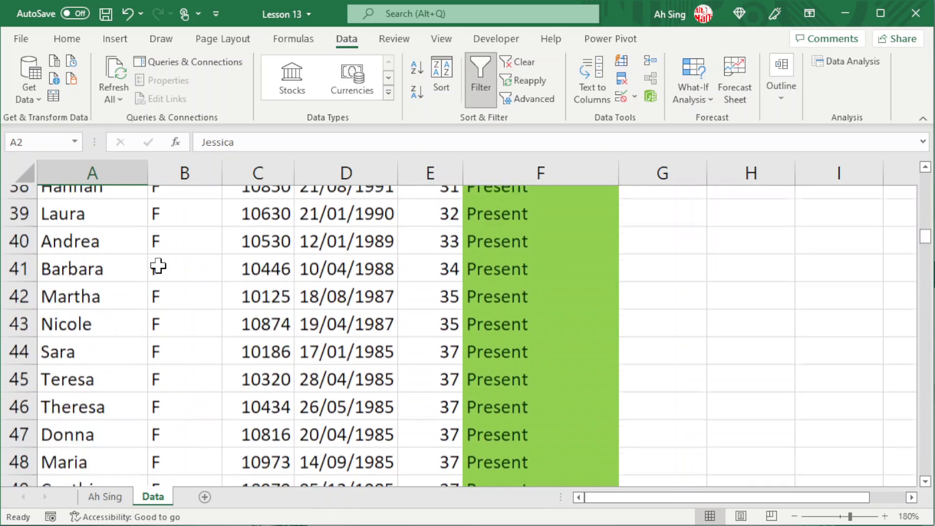
{"action": "scroll", "coordinate": [158, 267], "scroll_direction": "down", "scroll_amount": 18}
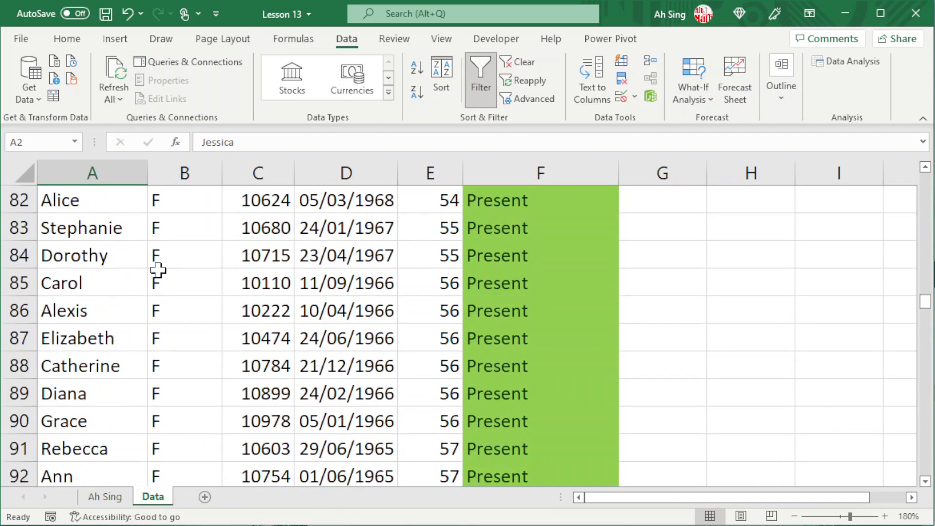
{"action": "scroll", "coordinate": [170, 320], "scroll_direction": "down", "scroll_amount": 3}
{"action": "scroll", "coordinate": [169, 331], "scroll_direction": "up", "scroll_amount": 20}
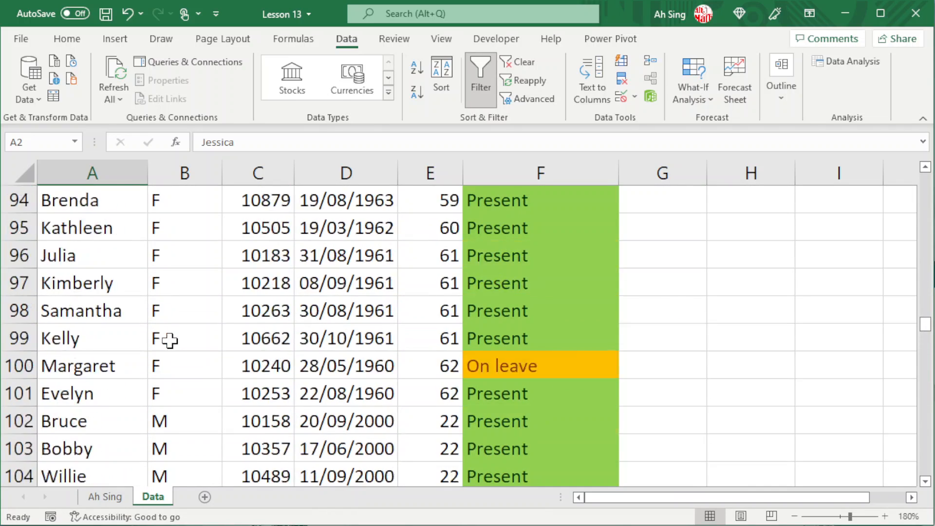
{"action": "scroll", "coordinate": [170, 340], "scroll_direction": "up", "scroll_amount": 13}
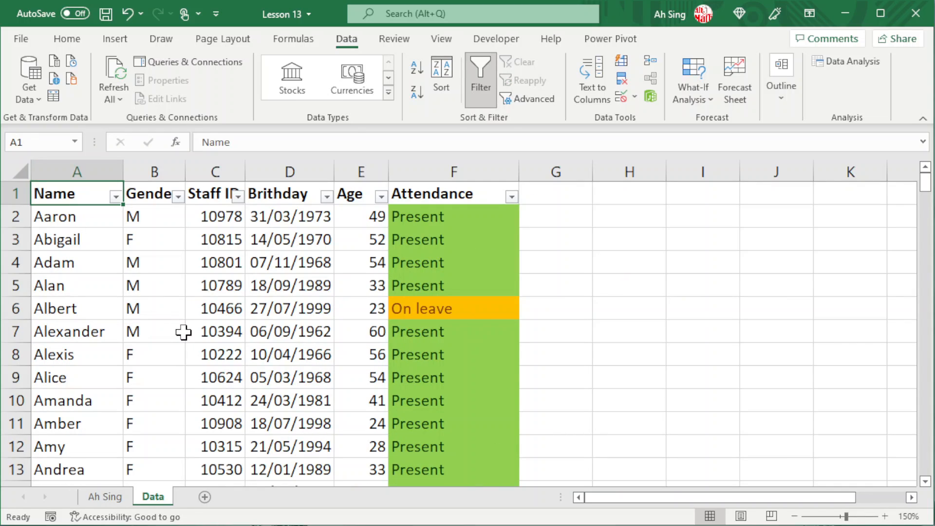
Step: Filter Name with a Begins With 'B' text filter, showing 12 of 200 records
{"action": "left_click", "coordinate": [116, 197]}
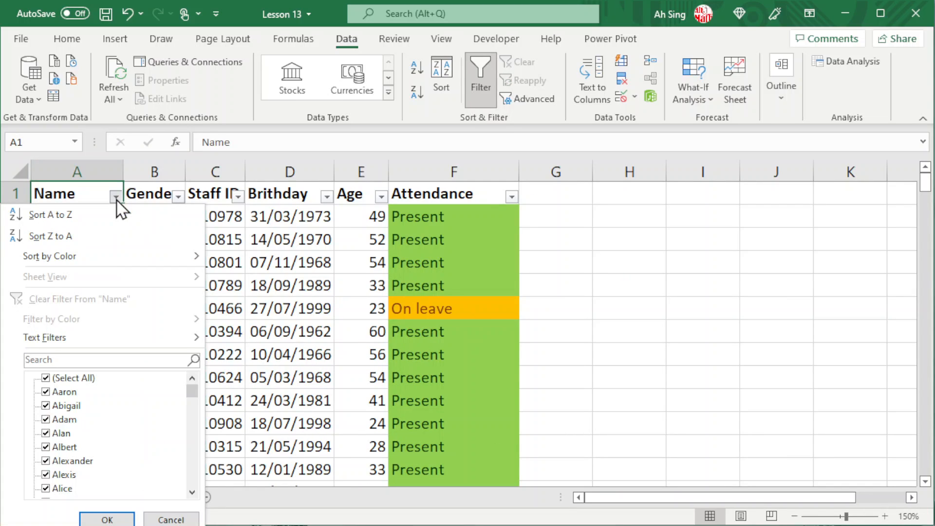
{"action": "mouse_move", "coordinate": [122, 335]}
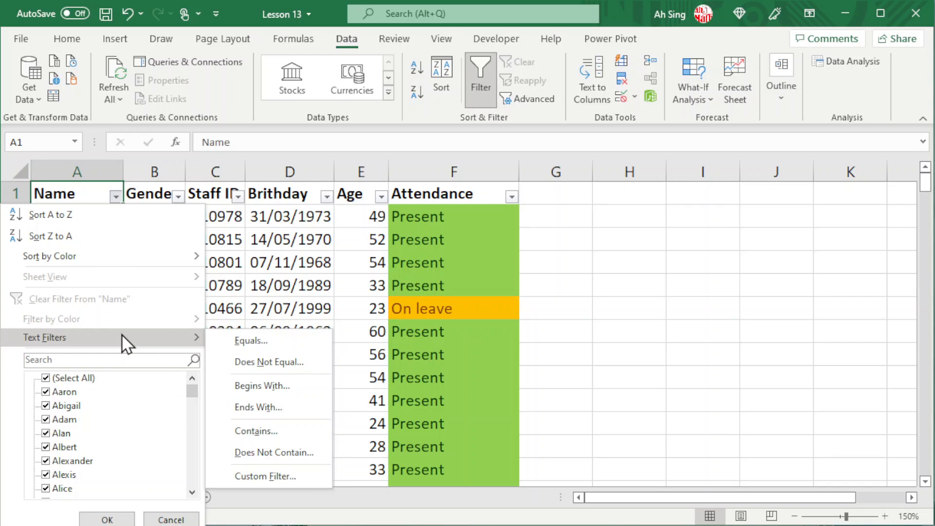
{"action": "left_click", "coordinate": [247, 385]}
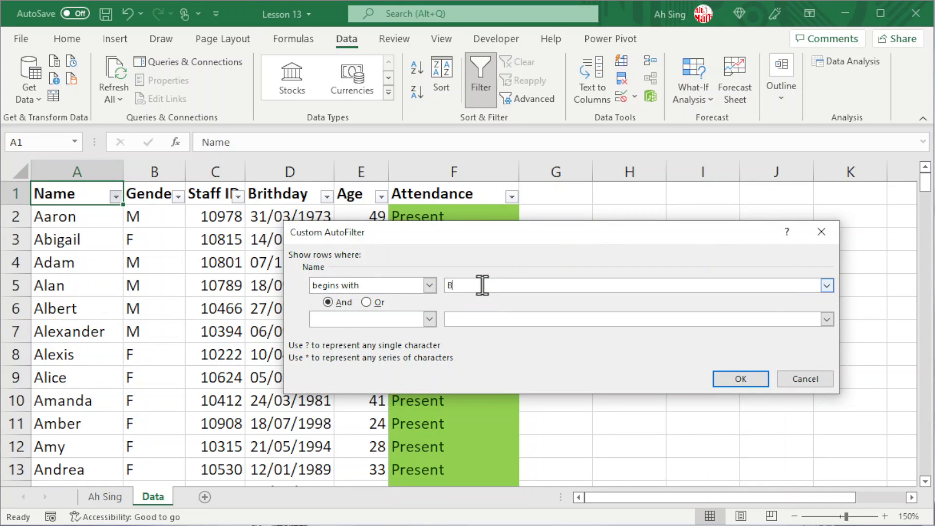
{"action": "left_click", "coordinate": [737, 380]}
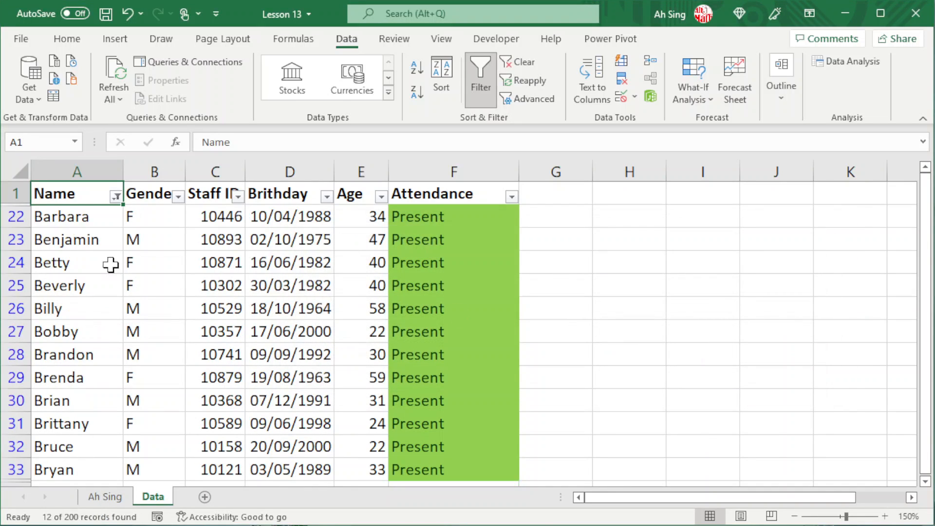
{"action": "scroll", "coordinate": [93, 244], "scroll_direction": "down", "scroll_amount": 2}
{"action": "scroll", "coordinate": [92, 245], "scroll_direction": "up", "scroll_amount": 3}
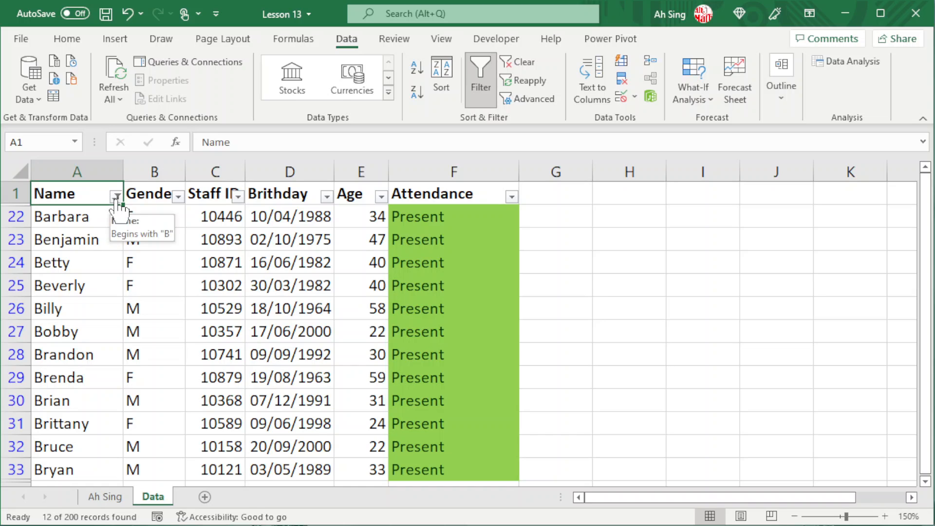
Step: Add an And condition 'contains d' to the Name custom filter, leaving Brandon and Brenda
{"action": "left_click", "coordinate": [116, 198]}
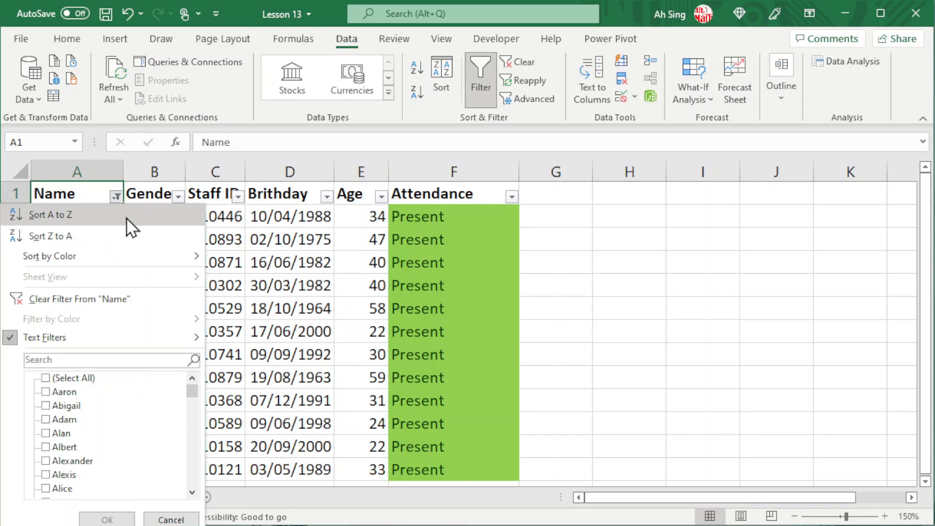
{"action": "mouse_move", "coordinate": [138, 337]}
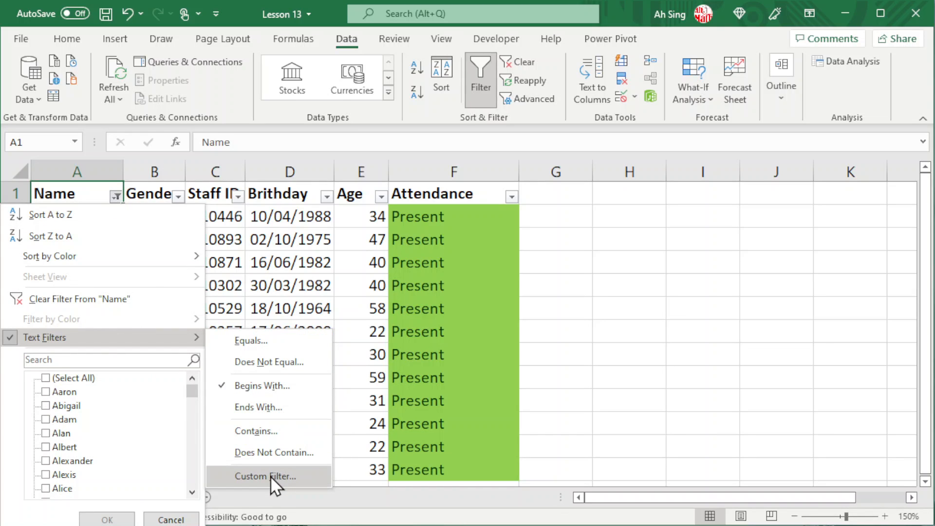
{"action": "left_click", "coordinate": [270, 475]}
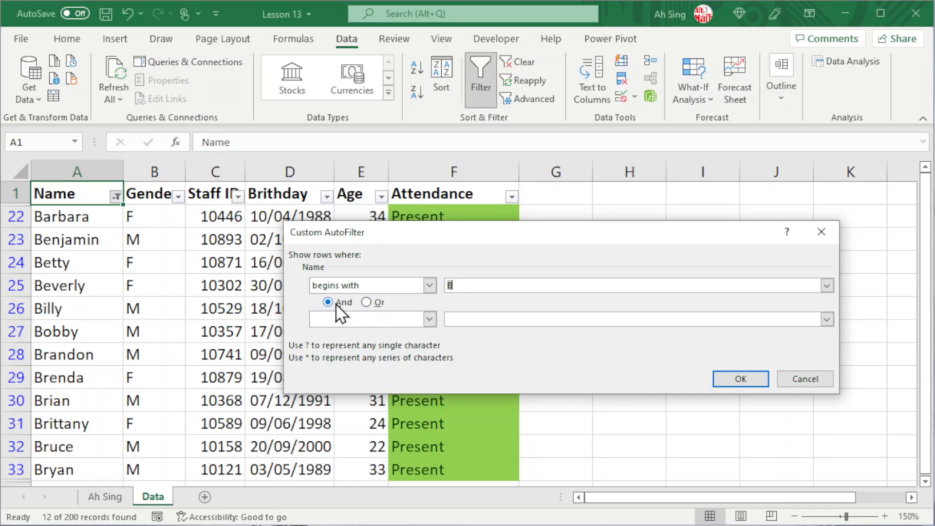
{"action": "left_click", "coordinate": [429, 319]}
{"action": "scroll", "coordinate": [363, 360], "scroll_direction": "down", "scroll_amount": 3}
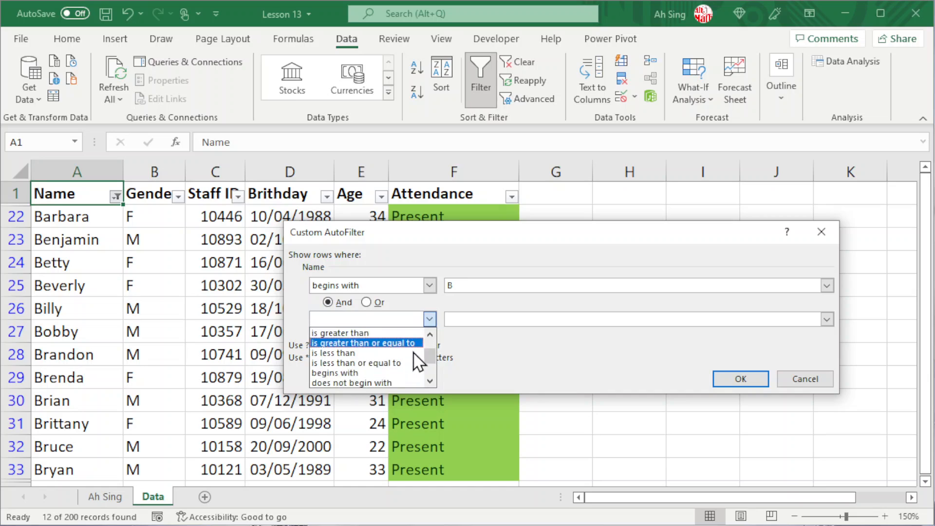
{"action": "left_click", "coordinate": [363, 372]}
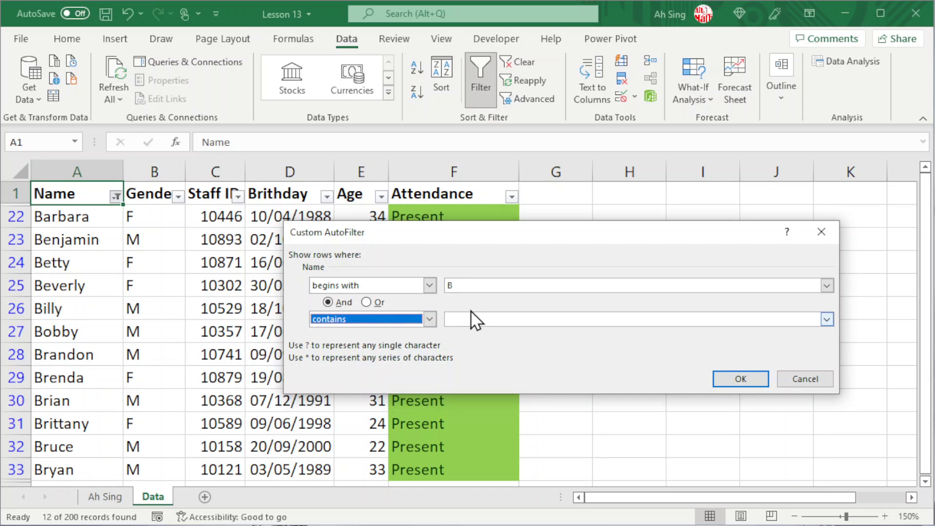
{"action": "left_click", "coordinate": [462, 320]}
{"action": "type", "text": "d"}
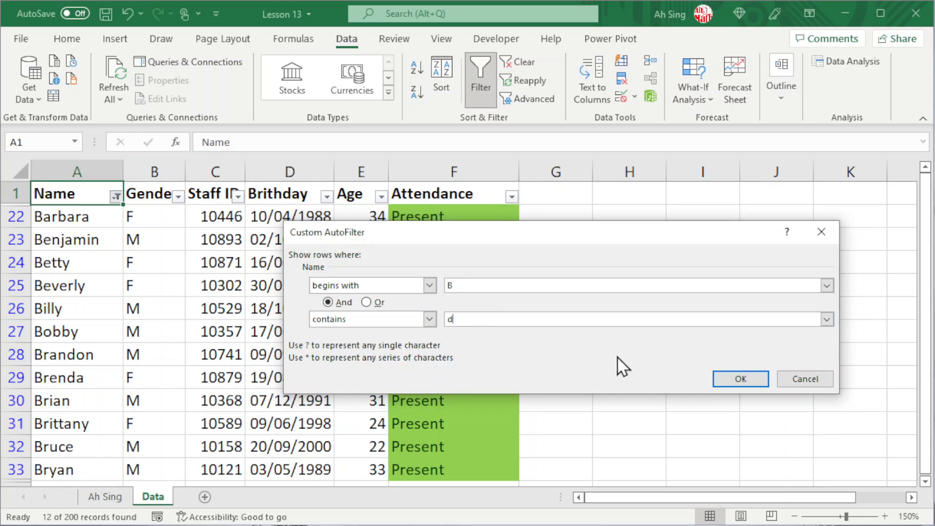
{"action": "left_click", "coordinate": [732, 377]}
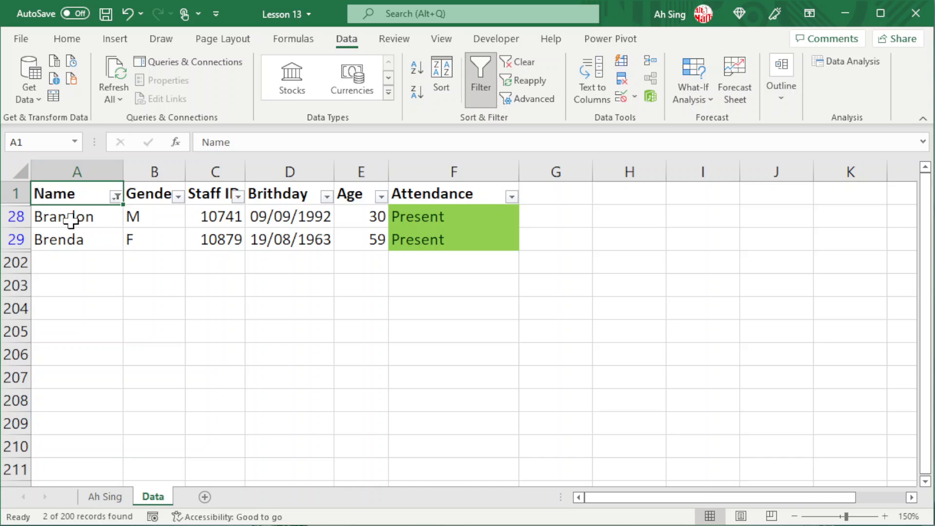
Step: Switch the Name custom filter from And to Or, then clear the Name filter entirely
{"action": "left_click", "coordinate": [116, 196]}
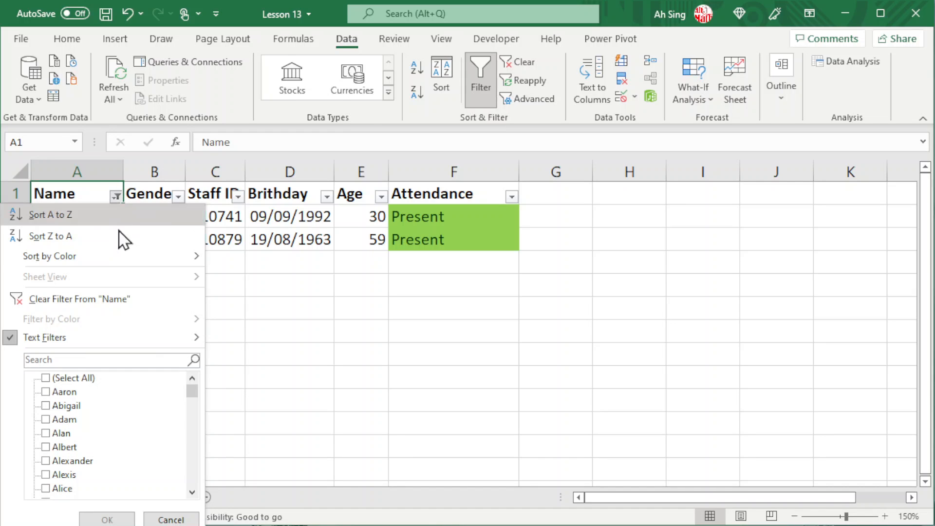
{"action": "mouse_move", "coordinate": [137, 347]}
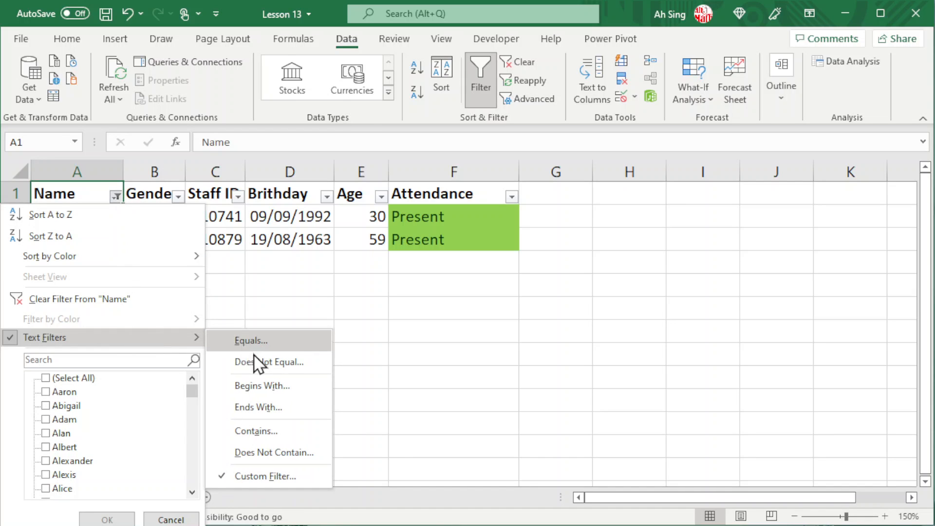
{"action": "left_click", "coordinate": [251, 474]}
{"action": "left_click", "coordinate": [369, 300]}
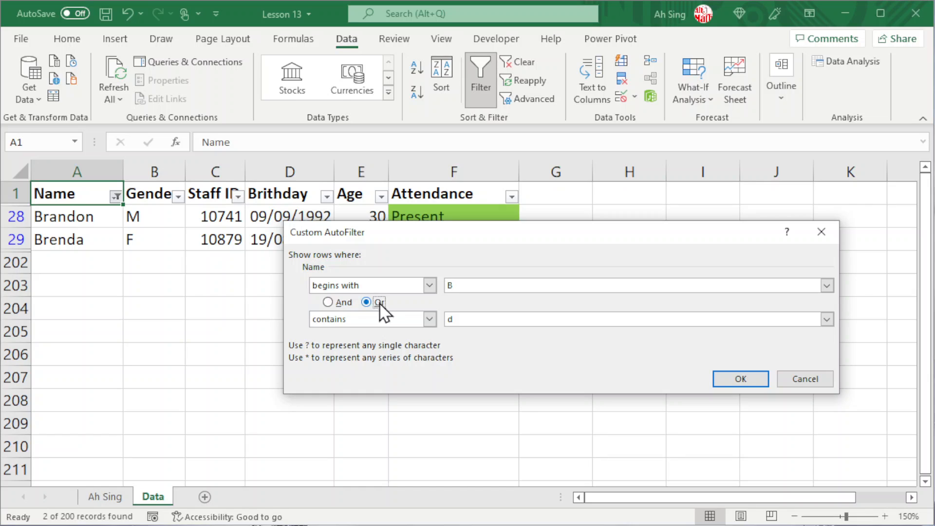
{"action": "left_click", "coordinate": [733, 377]}
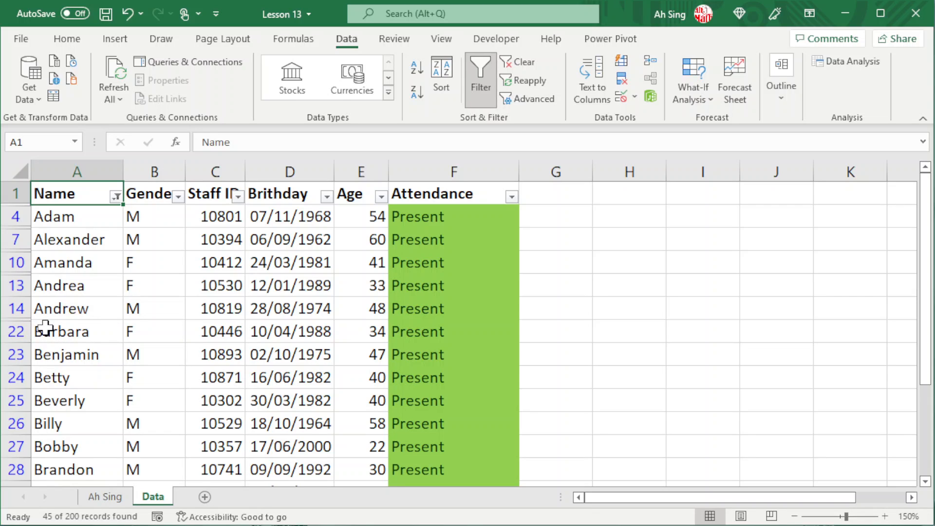
{"action": "left_click", "coordinate": [116, 196]}
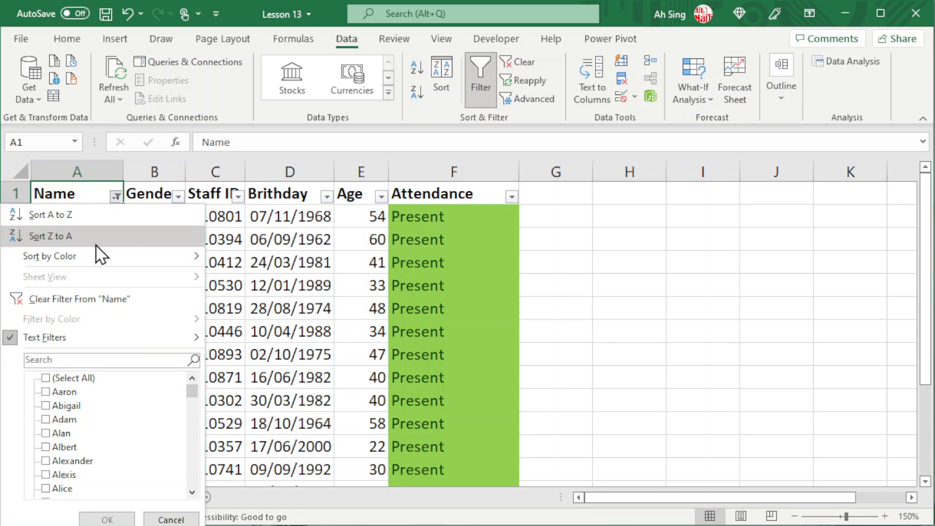
{"action": "left_click", "coordinate": [48, 298]}
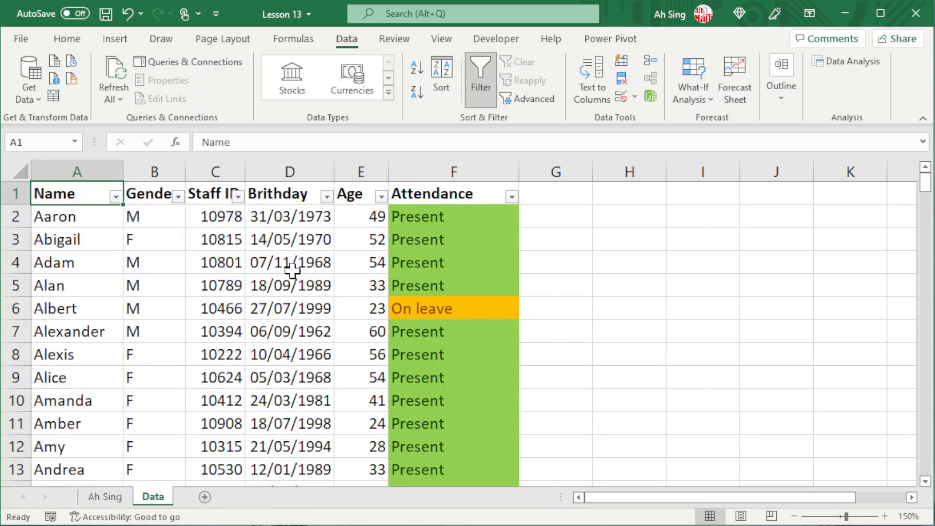
Step: Filter the Attendance column by the orange On leave cell colour
{"action": "left_click", "coordinate": [511, 197]}
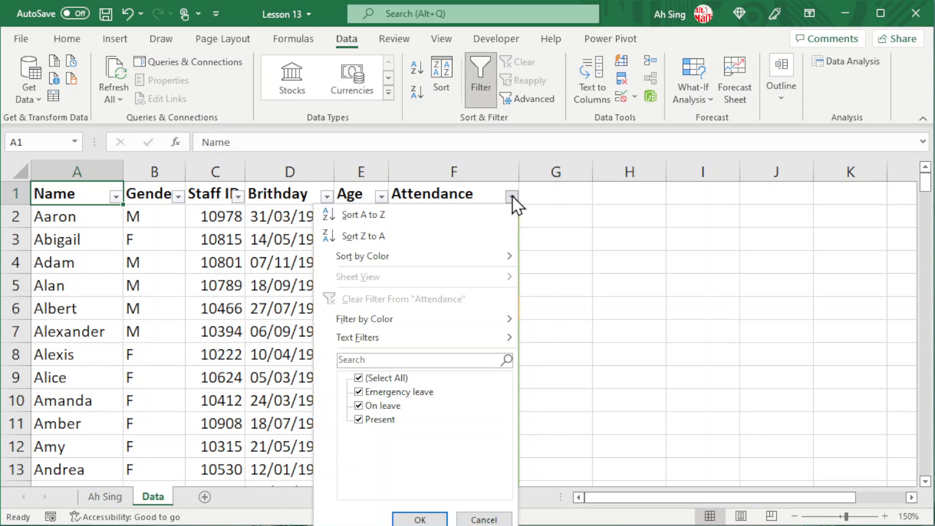
{"action": "mouse_move", "coordinate": [449, 325]}
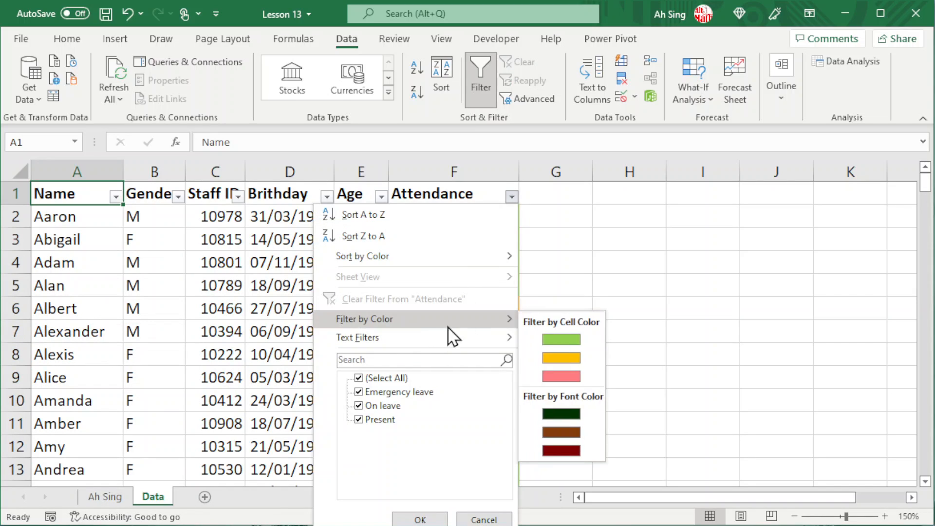
{"action": "left_click", "coordinate": [548, 358]}
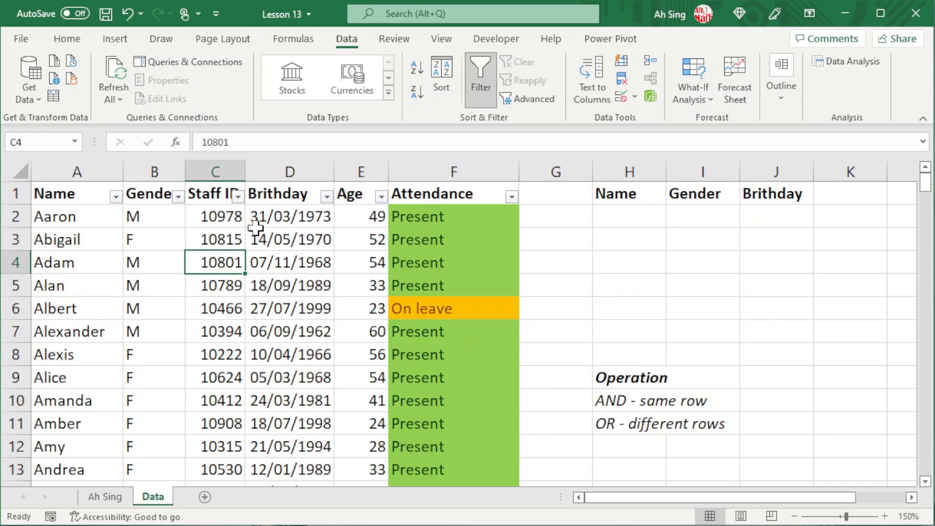
Step: Enter B in H2 under Name and M in I2 under Gender, then select inside the table
{"action": "left_click", "coordinate": [625, 217]}
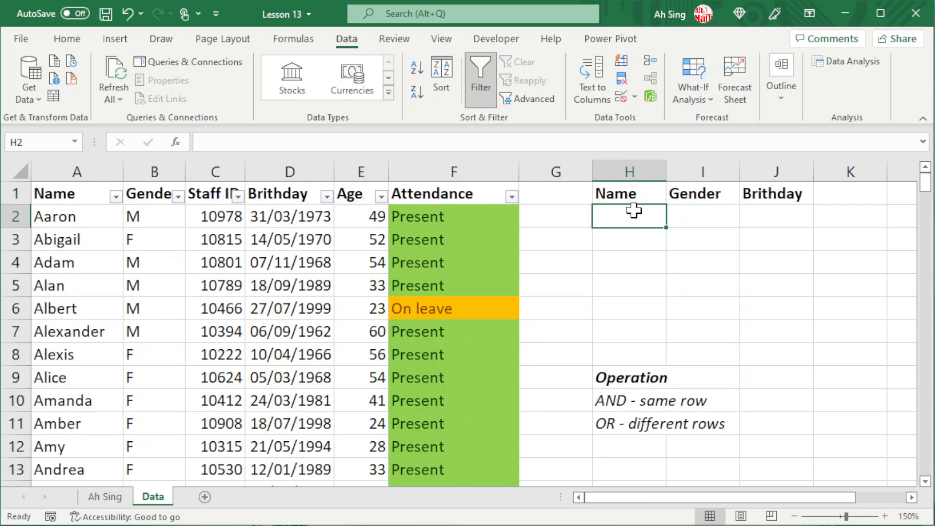
{"action": "type", "text": "B"}
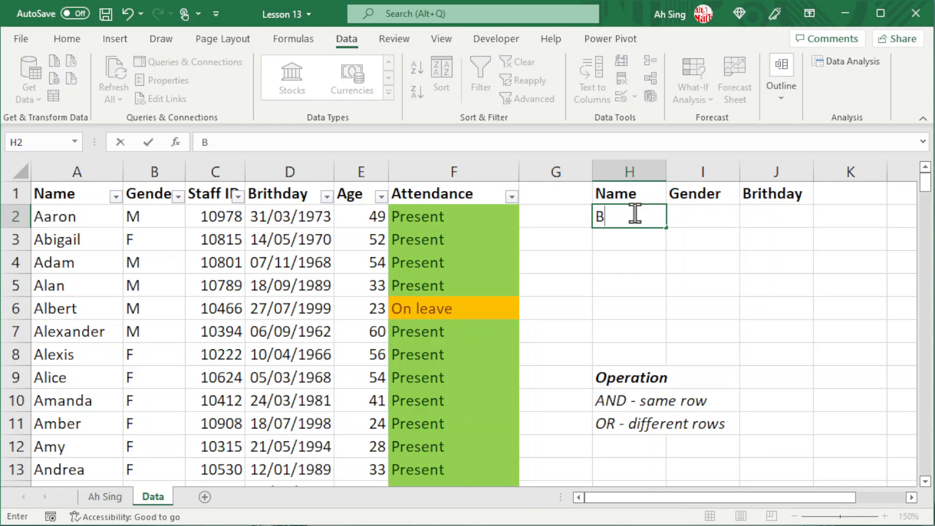
{"action": "key", "text": "Return"}
{"action": "left_click", "coordinate": [744, 219]}
{"action": "left_click", "coordinate": [699, 219]}
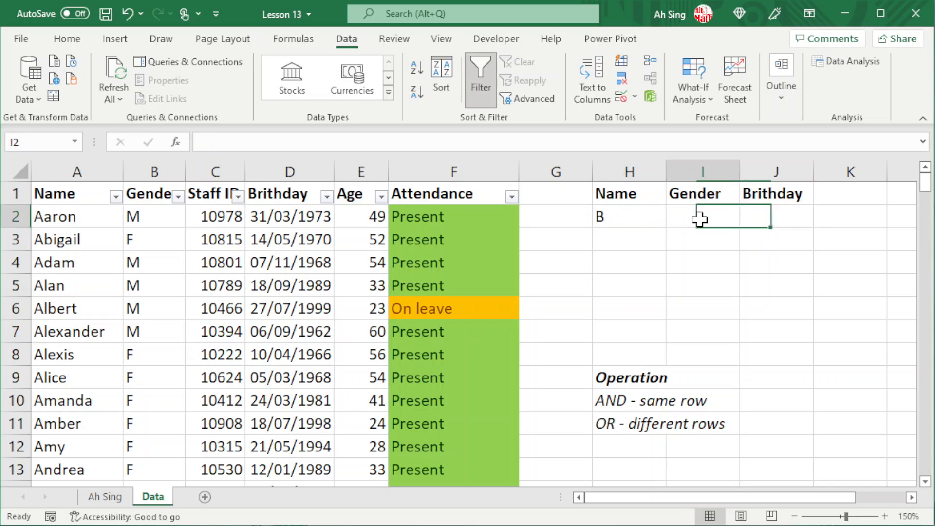
{"action": "type", "text": "M"}
{"action": "key", "text": "Return"}
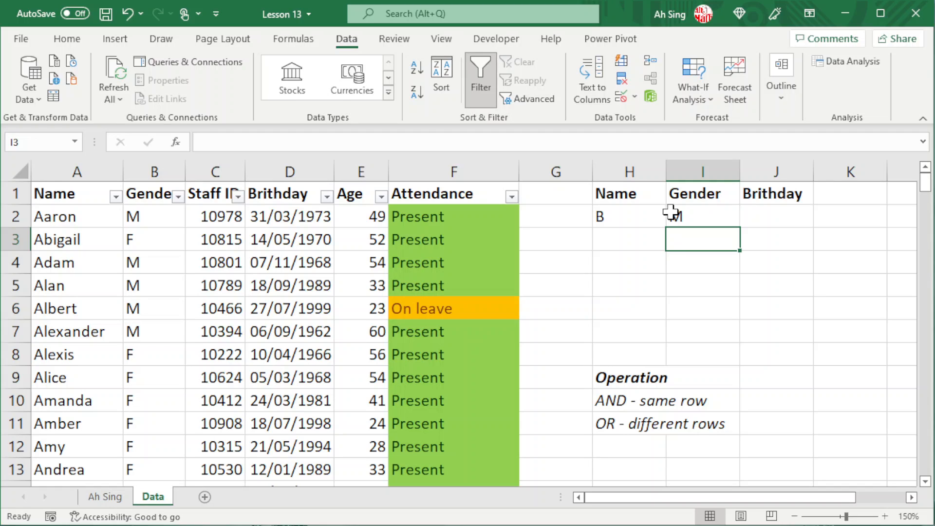
{"action": "left_click", "coordinate": [242, 265]}
Step: Run an advanced filter with criteria H1:I2 (B and M), then clear it to show all rows
{"action": "left_click", "coordinate": [530, 98]}
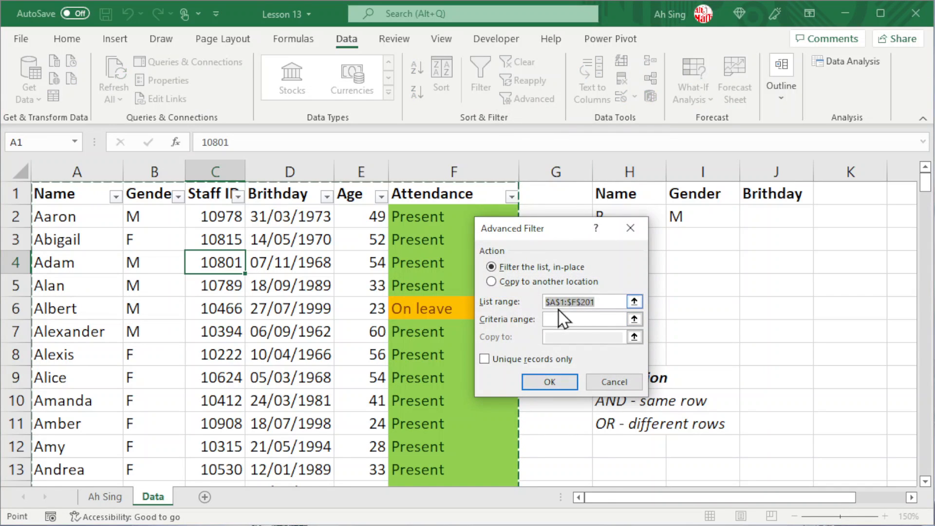
{"action": "left_click", "coordinate": [635, 319]}
{"action": "left_click", "coordinate": [640, 196]}
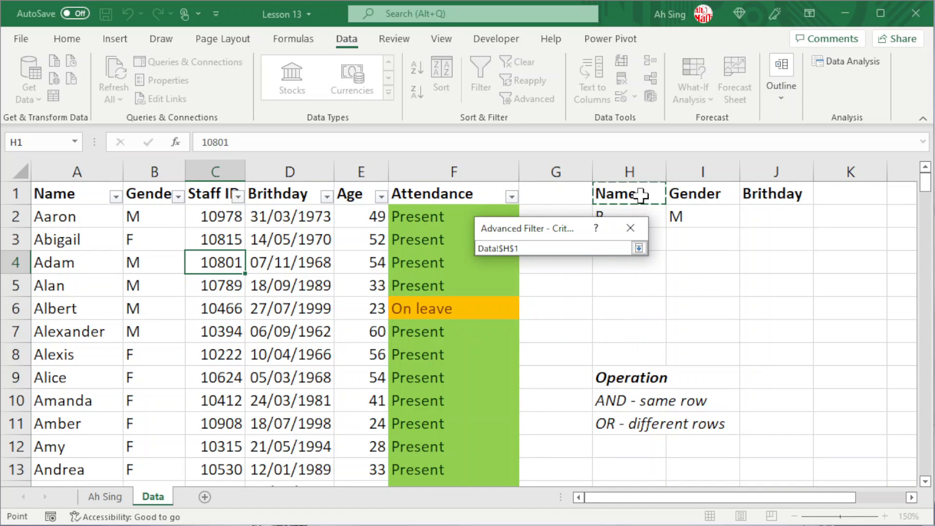
{"action": "left_click_drag", "start_coordinate": [640, 196], "coordinate": [705, 211]}
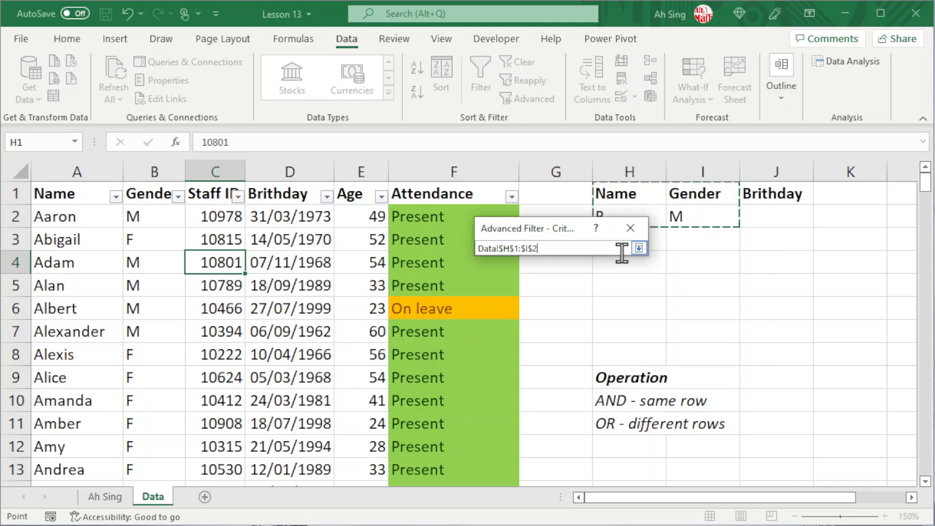
{"action": "left_click", "coordinate": [639, 249]}
{"action": "left_click", "coordinate": [552, 381]}
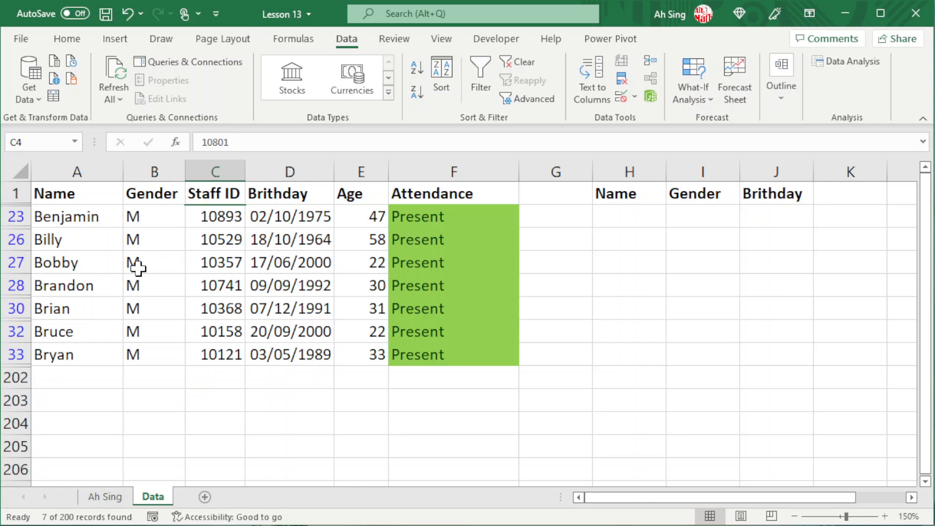
{"action": "left_click", "coordinate": [522, 63]}
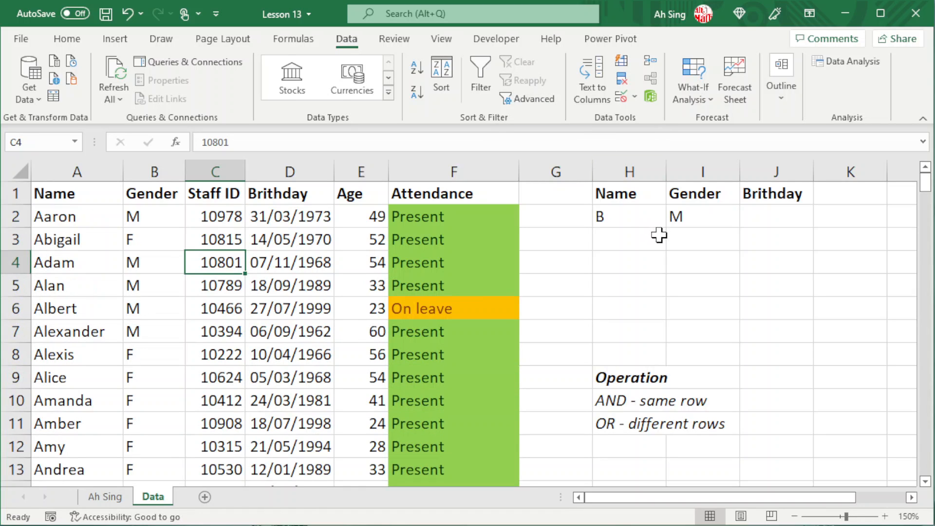
Step: Move the M criterion from I2 down to I3 to make an OR condition
{"action": "left_click", "coordinate": [702, 217]}
{"action": "left_click_drag", "start_coordinate": [700, 228], "coordinate": [699, 240]}
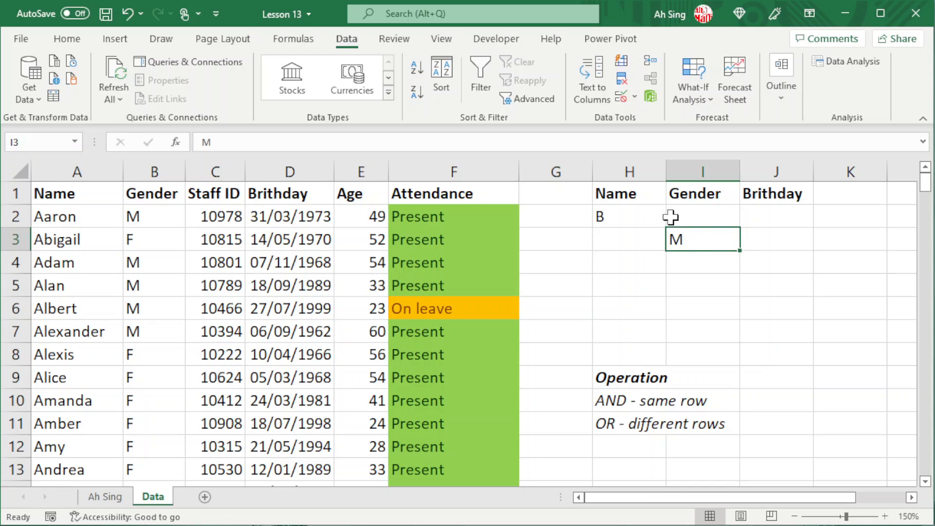
{"action": "left_click", "coordinate": [211, 307]}
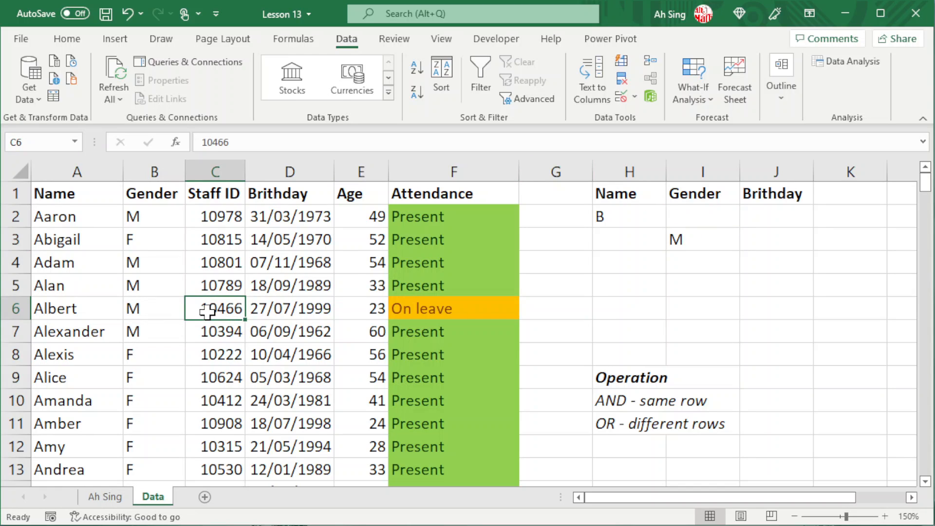
Step: Run the advanced filter with criteria range H1:I3 and review the 105 of 200 records
{"action": "left_click", "coordinate": [535, 103]}
{"action": "key", "text": "Tab"}
{"action": "left_click", "coordinate": [633, 319]}
{"action": "left_click", "coordinate": [627, 194]}
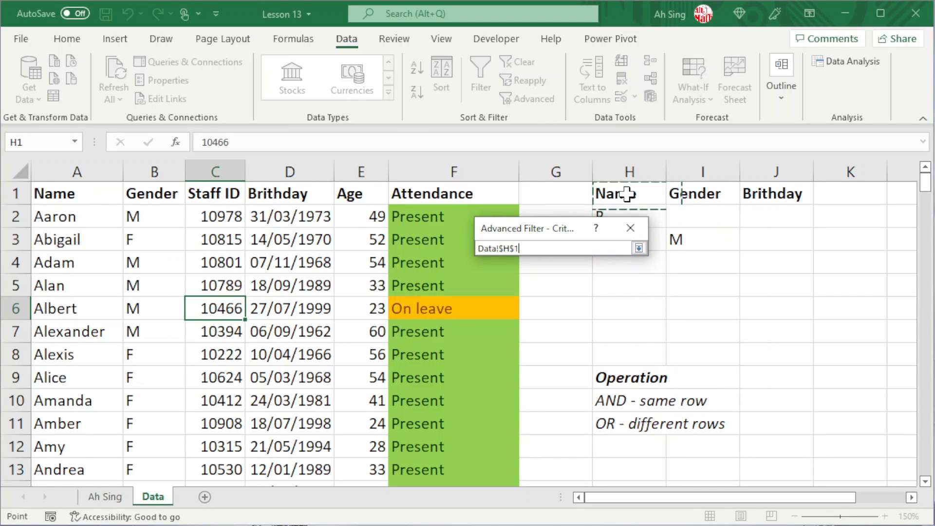
{"action": "left_click_drag", "start_coordinate": [627, 195], "coordinate": [687, 245]}
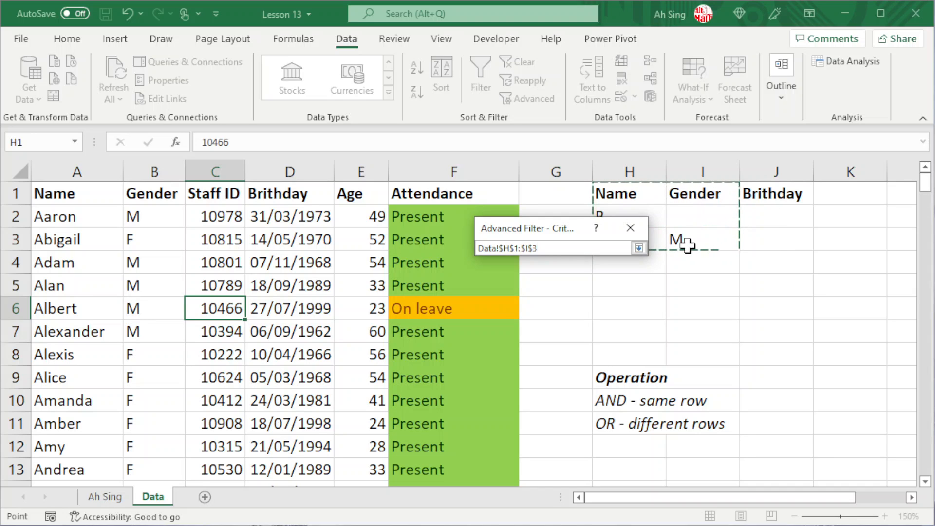
{"action": "left_click", "coordinate": [638, 248]}
{"action": "left_click", "coordinate": [540, 384]}
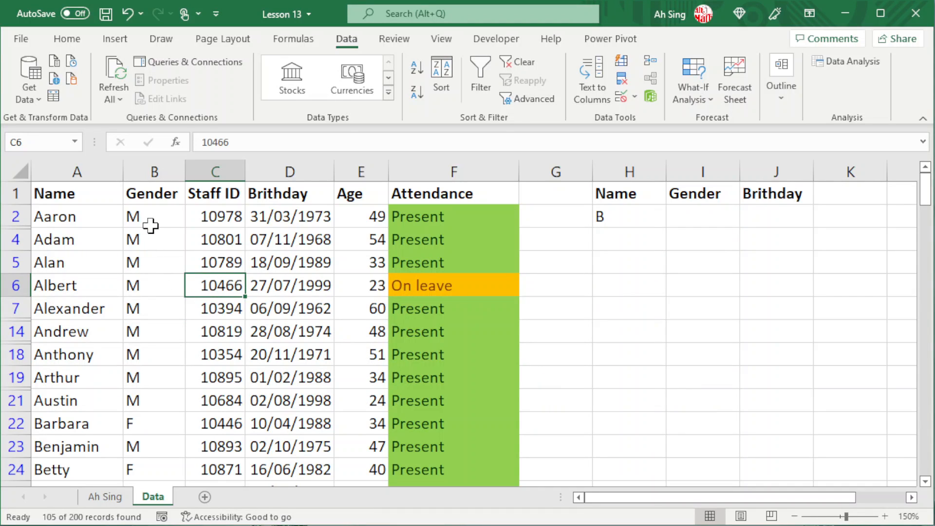
{"action": "scroll", "coordinate": [150, 312], "scroll_direction": "down", "scroll_amount": 2}
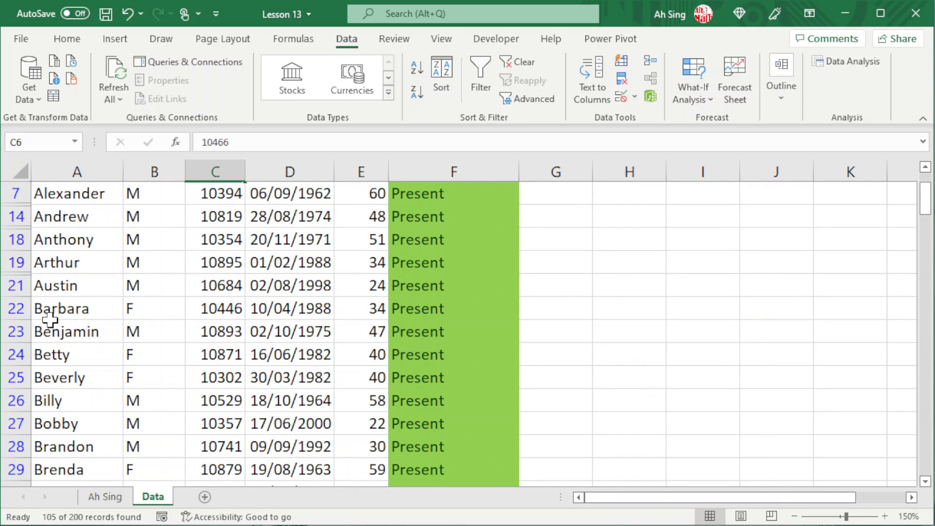
{"action": "scroll", "coordinate": [50, 320], "scroll_direction": "up", "scroll_amount": 2}
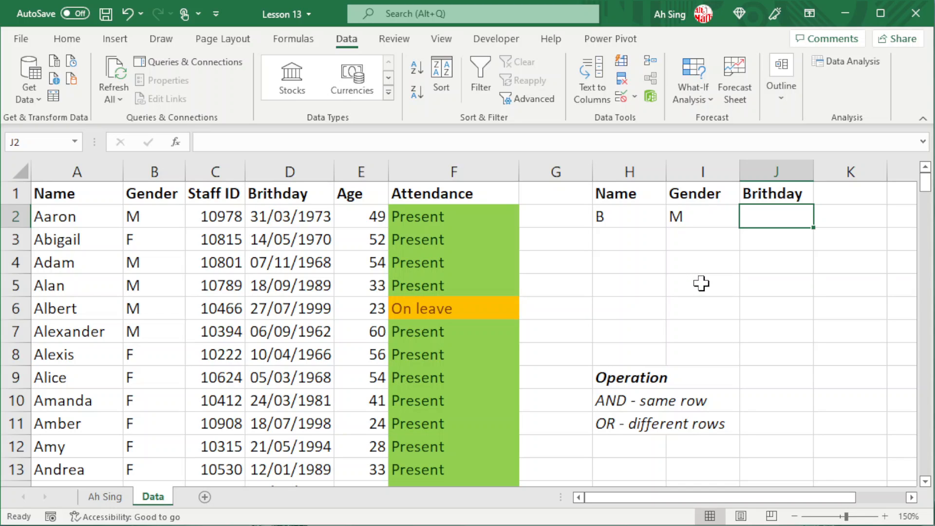
Step: Enter the birthday criterion >31/12/1998 in J2
{"action": "type", "text": ">"}
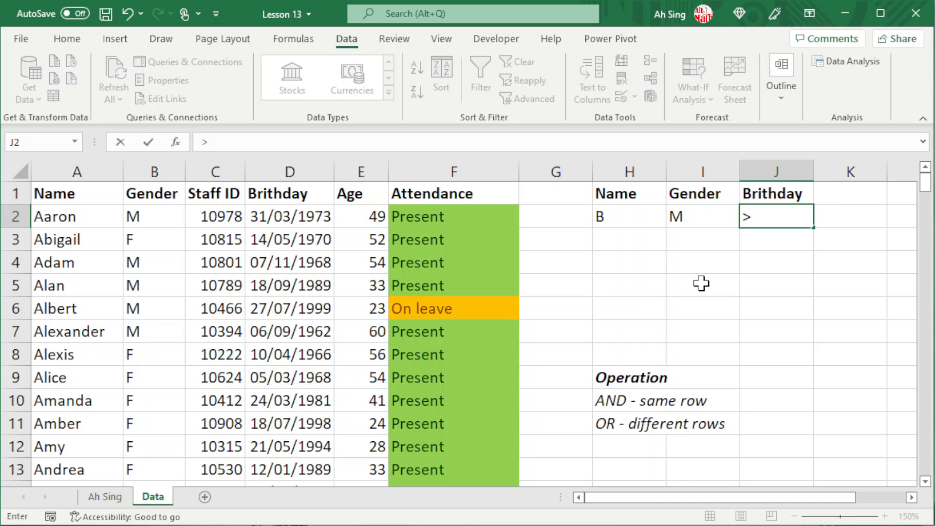
{"action": "type", "text": "31/12"}
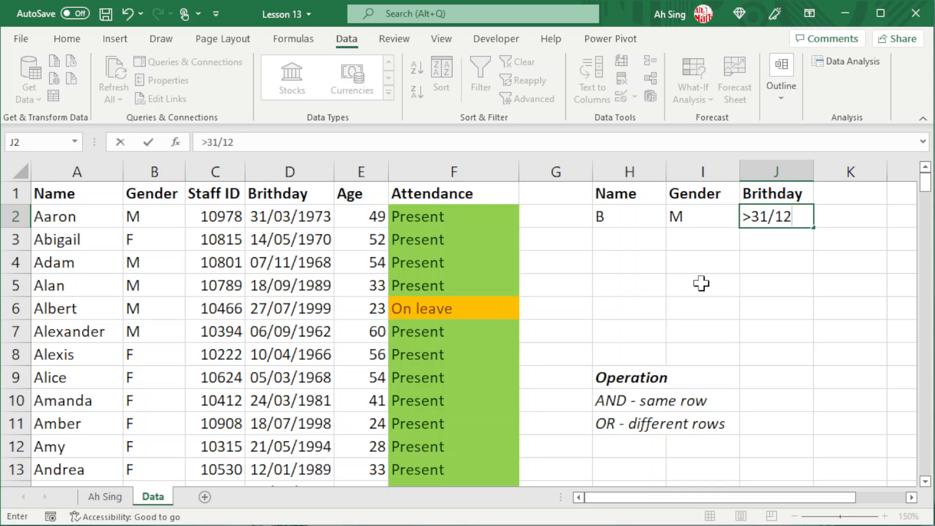
{"action": "type", "text": "/1998"}
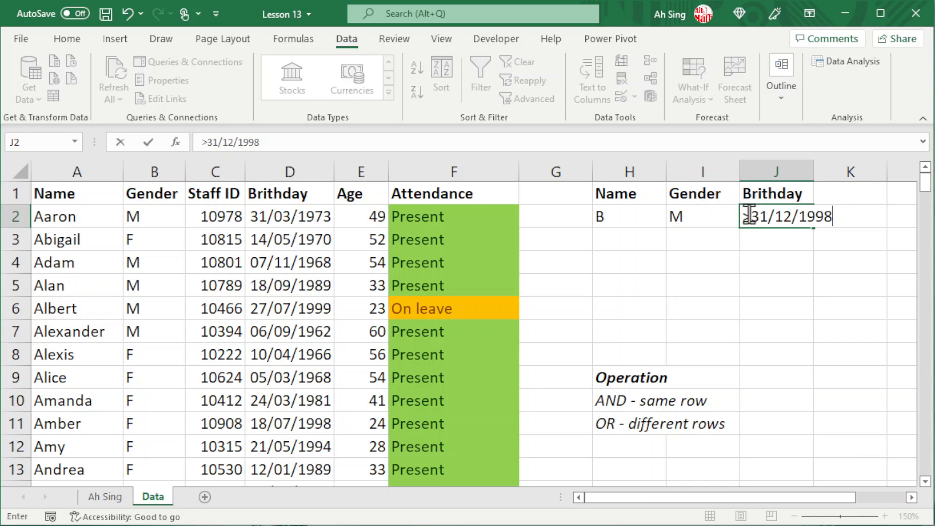
{"action": "key", "text": "Return"}
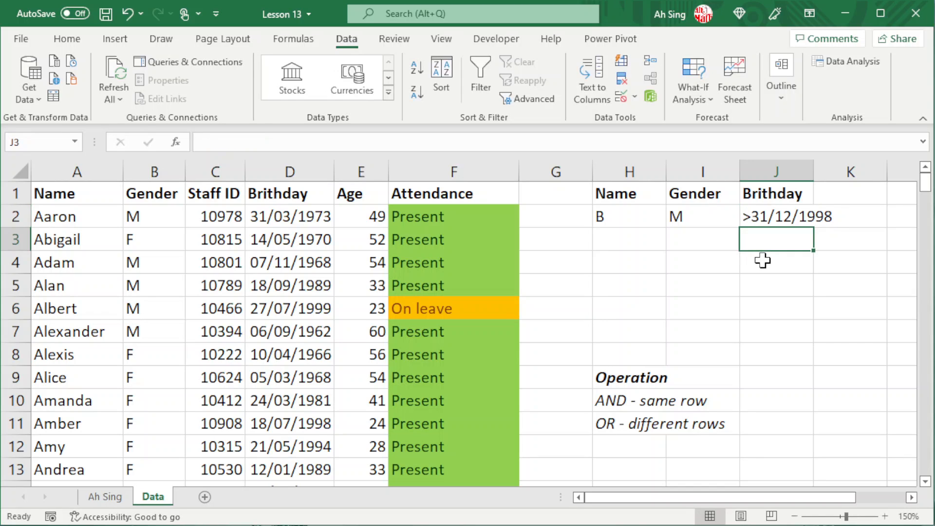
{"action": "left_click", "coordinate": [279, 298]}
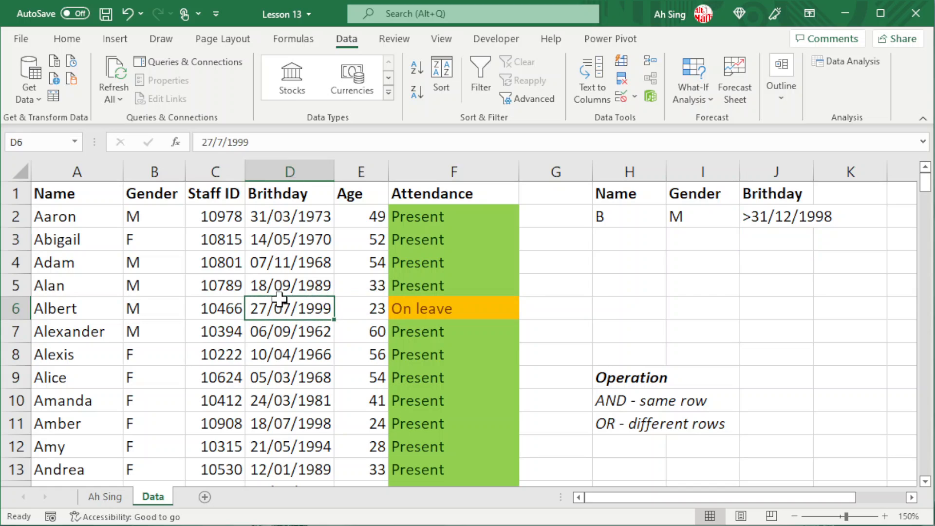
Step: Apply the advanced filter with the three-condition criteria range H1:J2
{"action": "left_click", "coordinate": [522, 101]}
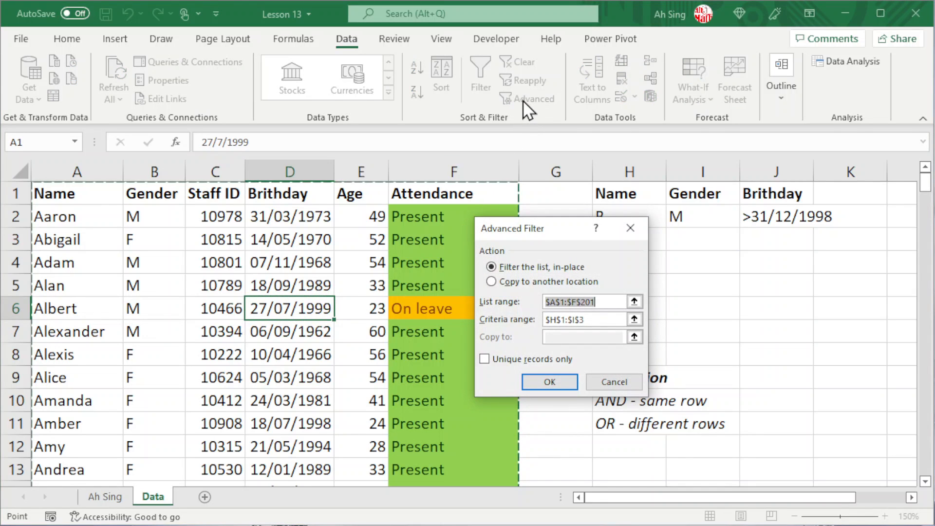
{"action": "left_click", "coordinate": [633, 320]}
{"action": "left_click_drag", "start_coordinate": [628, 194], "coordinate": [770, 220]}
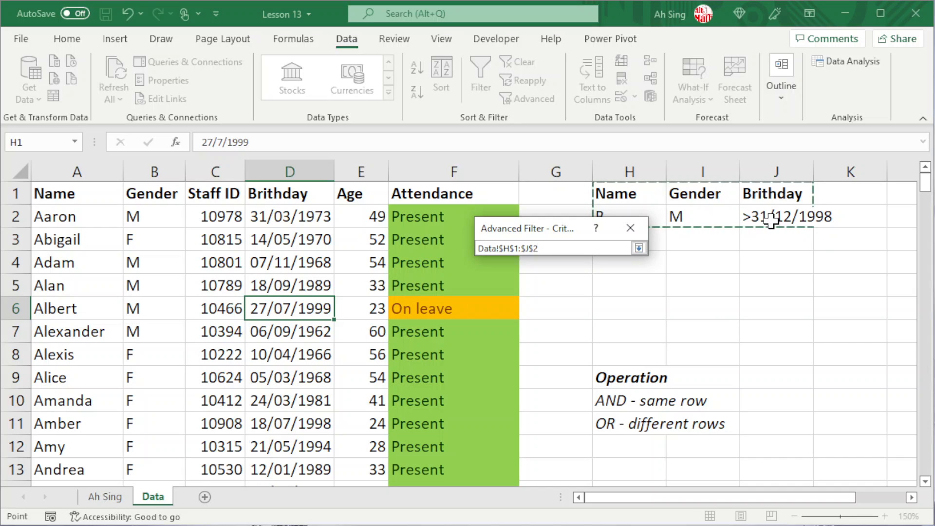
{"action": "left_click", "coordinate": [638, 248]}
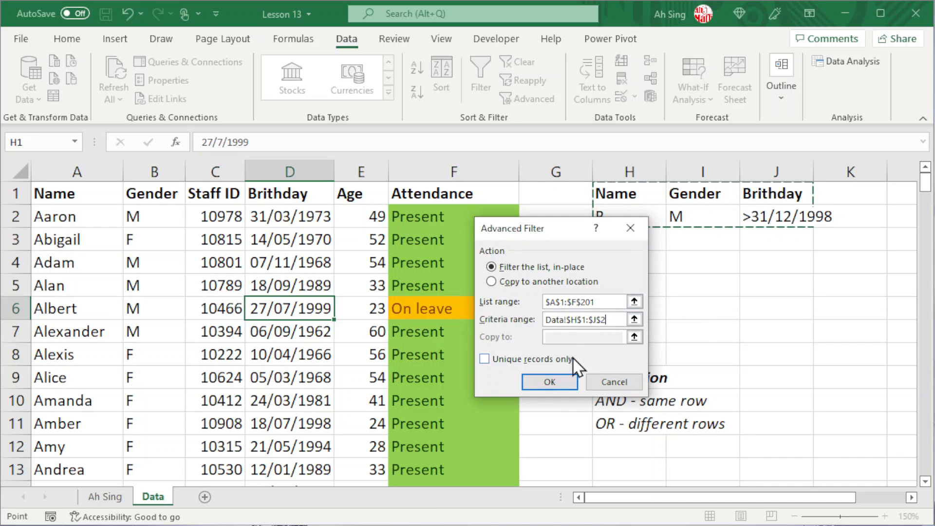
{"action": "left_click", "coordinate": [551, 383]}
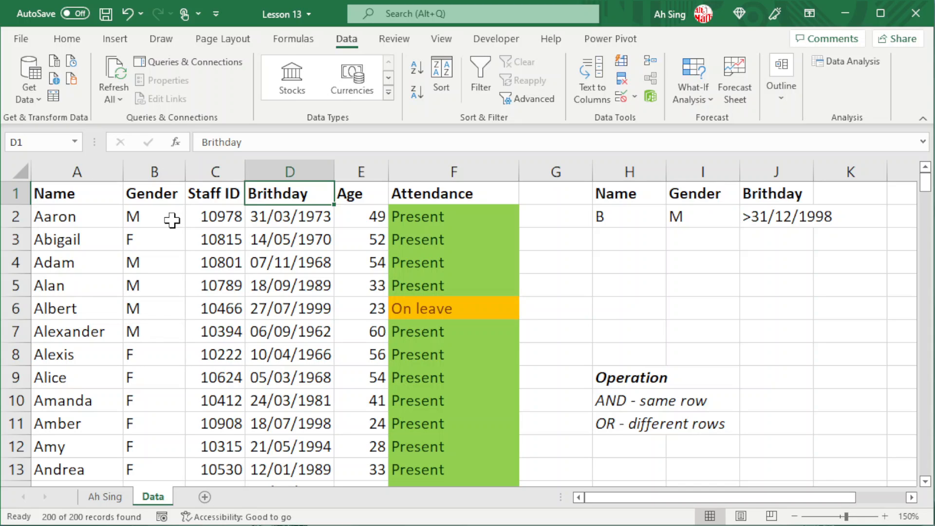
Step: Filter the Gender column B in place with Unique records only, leaving one M and one F row
{"action": "left_click", "coordinate": [545, 104]}
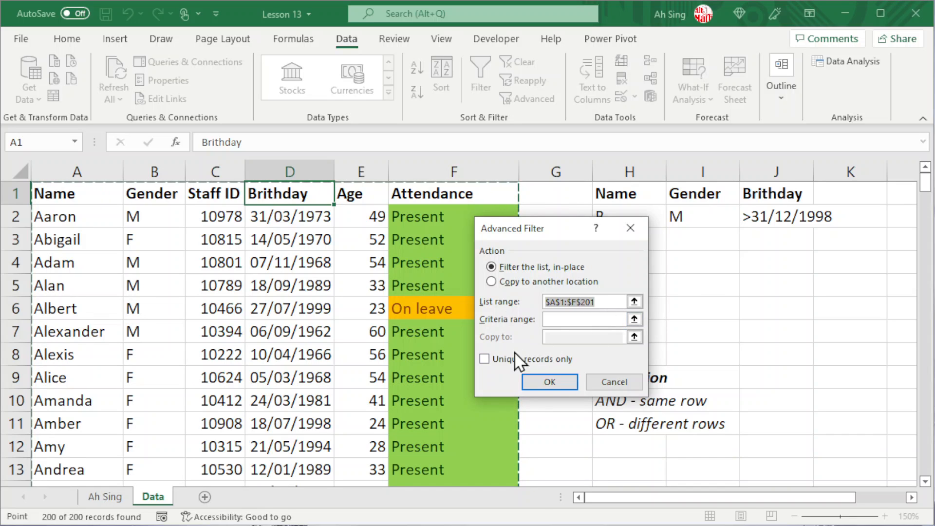
{"action": "left_click", "coordinate": [483, 359]}
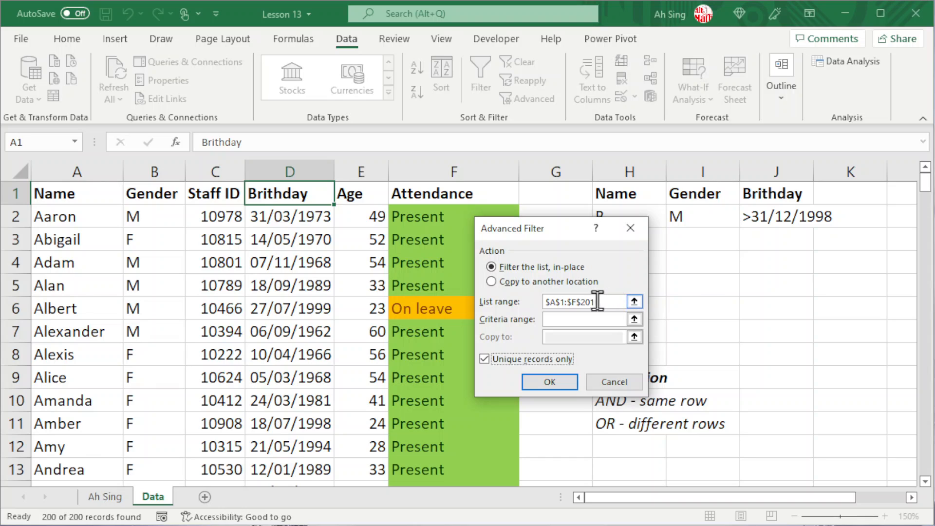
{"action": "left_click", "coordinate": [634, 301]}
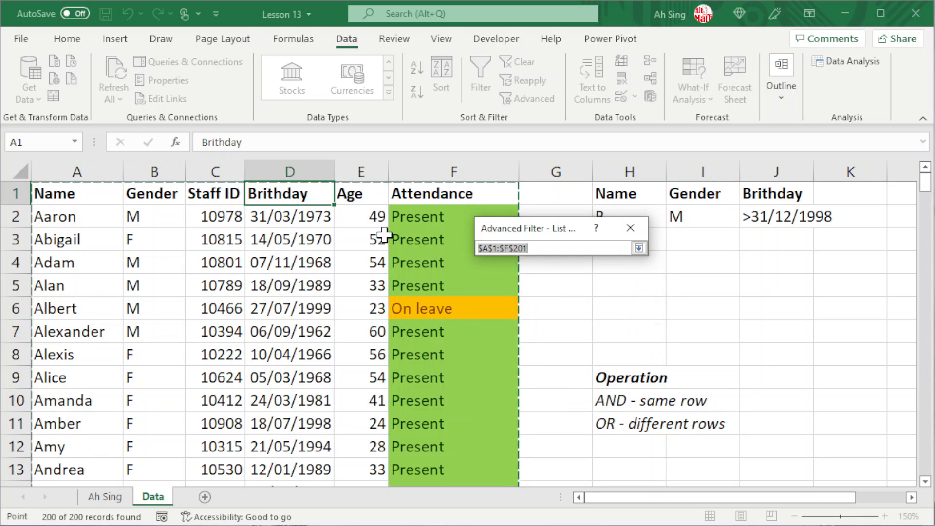
{"action": "left_click", "coordinate": [155, 171]}
{"action": "left_click", "coordinate": [639, 248]}
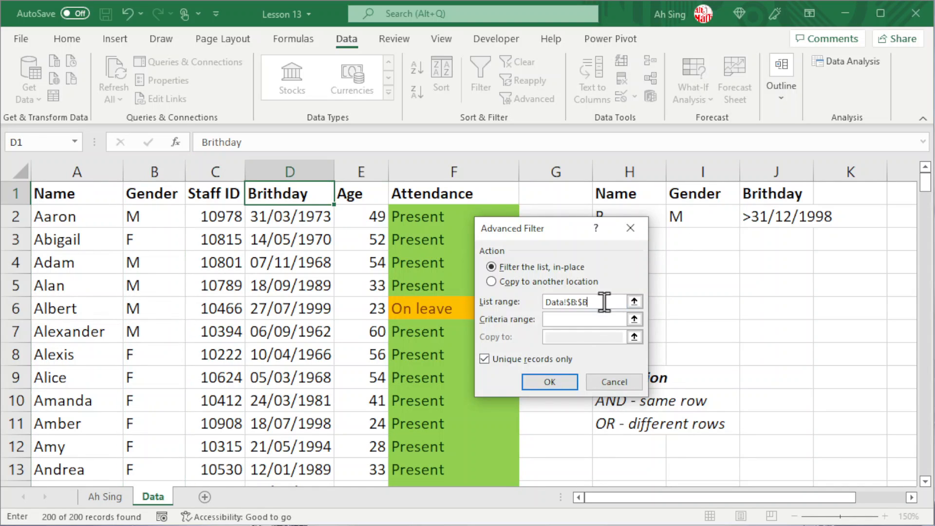
{"action": "left_click", "coordinate": [542, 383]}
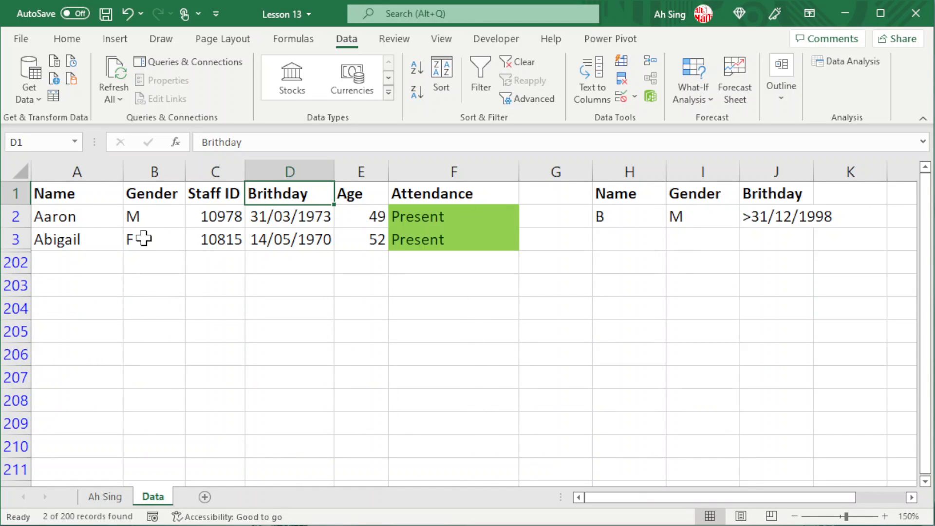
{"action": "key", "text": "ctrl+Home"}
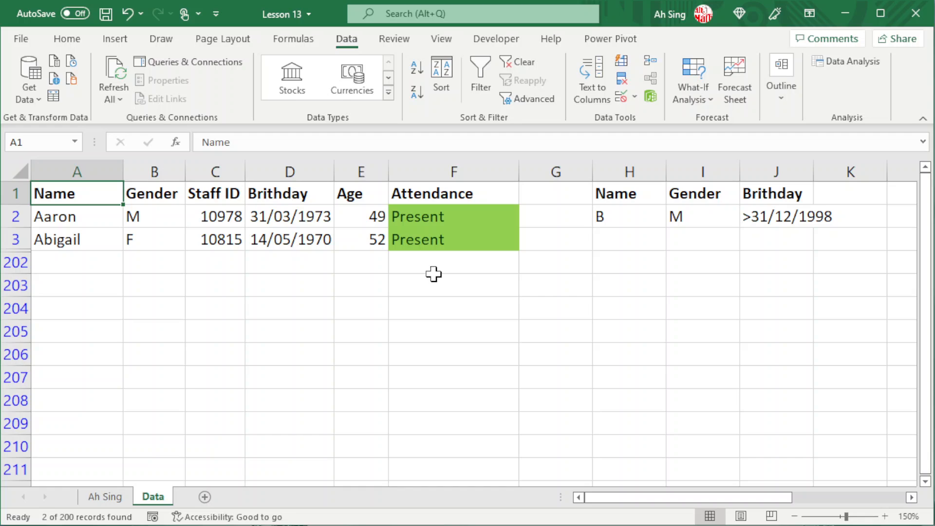
Step: Copy the unique Gender values to L1 using Copy to another location and Unique records only
{"action": "left_click", "coordinate": [525, 98]}
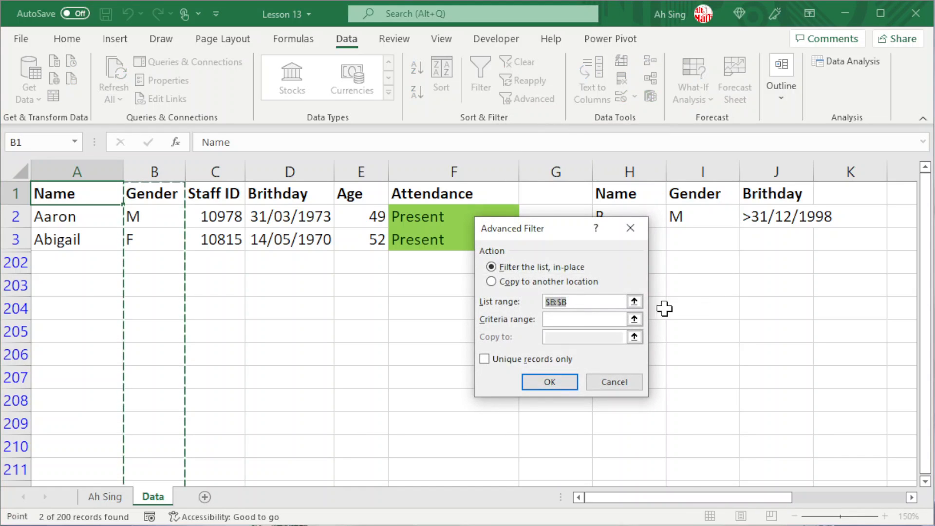
{"action": "left_click", "coordinate": [491, 281]}
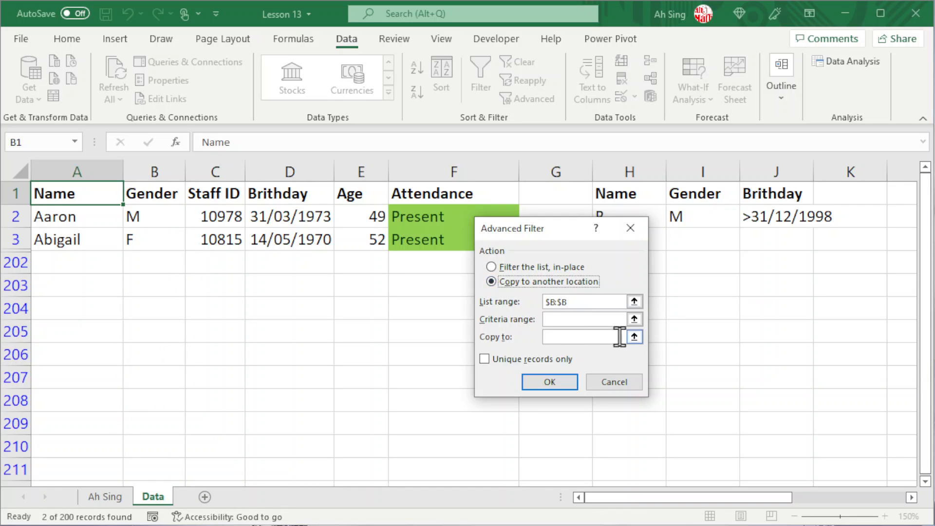
{"action": "left_click", "coordinate": [634, 336]}
{"action": "left_click", "coordinate": [901, 194]}
{"action": "left_click", "coordinate": [642, 249]}
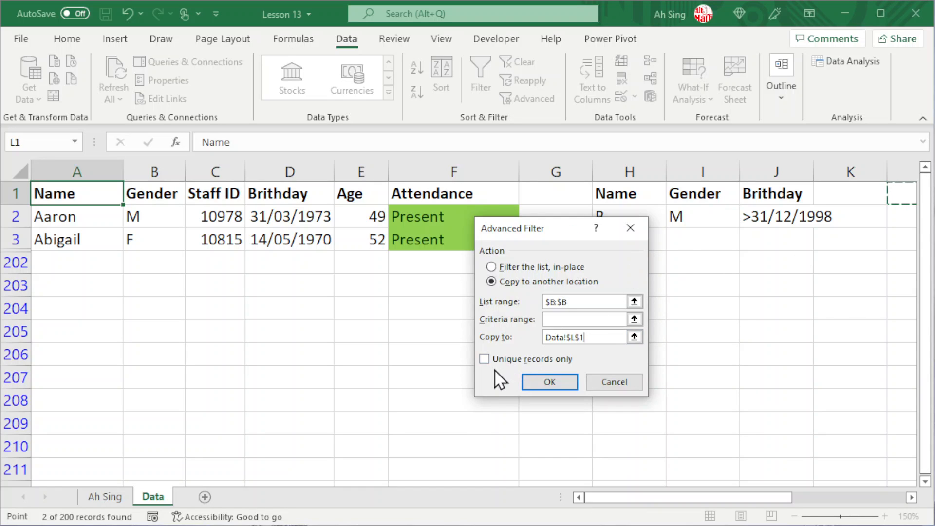
{"action": "left_click", "coordinate": [484, 359]}
{"action": "left_click", "coordinate": [550, 382]}
{"action": "left_click_drag", "start_coordinate": [664, 497], "coordinate": [723, 496]}
Step: Check the copied M and F values in L2:L3 and clear the filter to show all staff
{"action": "left_click", "coordinate": [698, 225]}
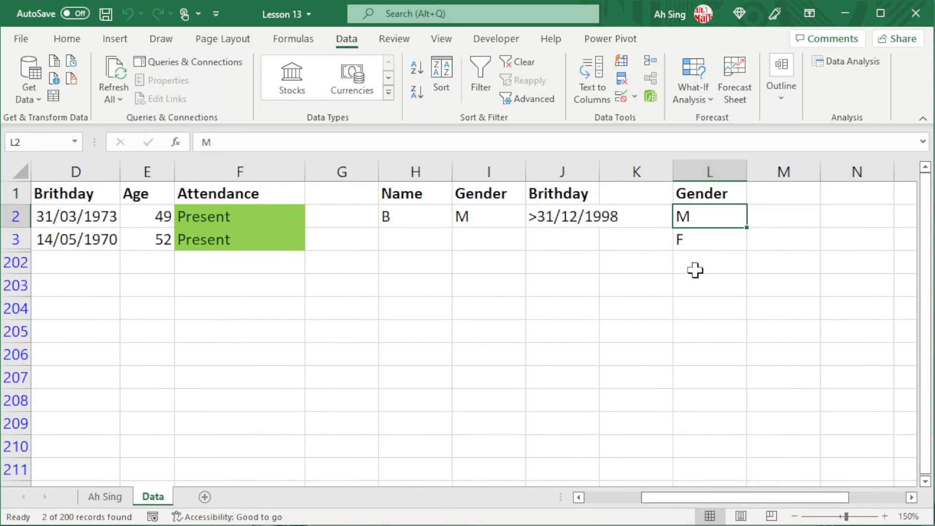
{"action": "left_click", "coordinate": [695, 242]}
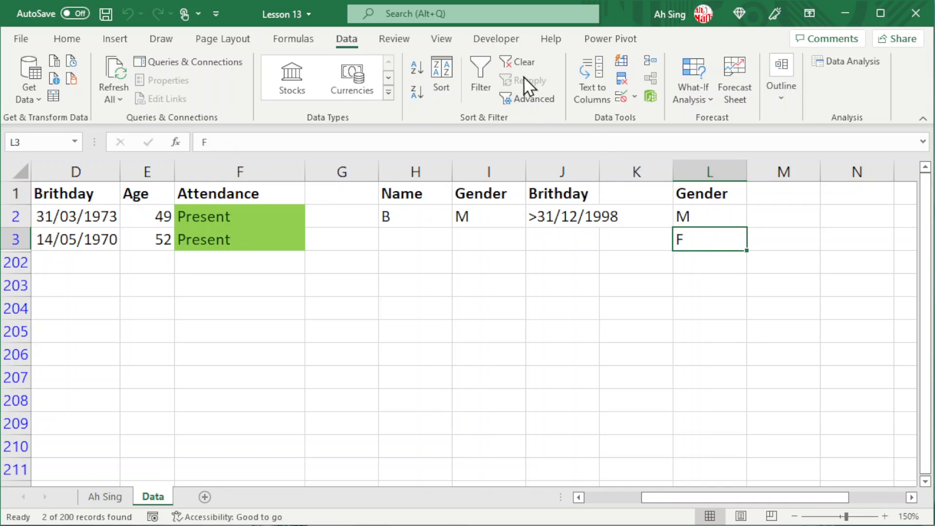
{"action": "left_click", "coordinate": [519, 63]}
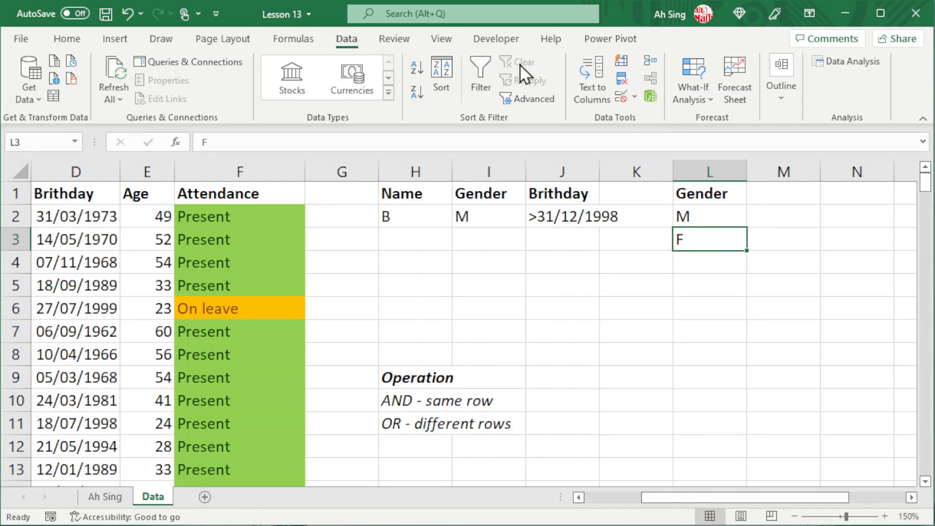
{"action": "left_click", "coordinate": [716, 212]}
{"action": "left_click", "coordinate": [711, 240]}
{"action": "left_click", "coordinate": [702, 218]}
{"action": "left_click", "coordinate": [703, 240]}
{"action": "left_click_drag", "start_coordinate": [708, 498], "coordinate": [632, 503]}
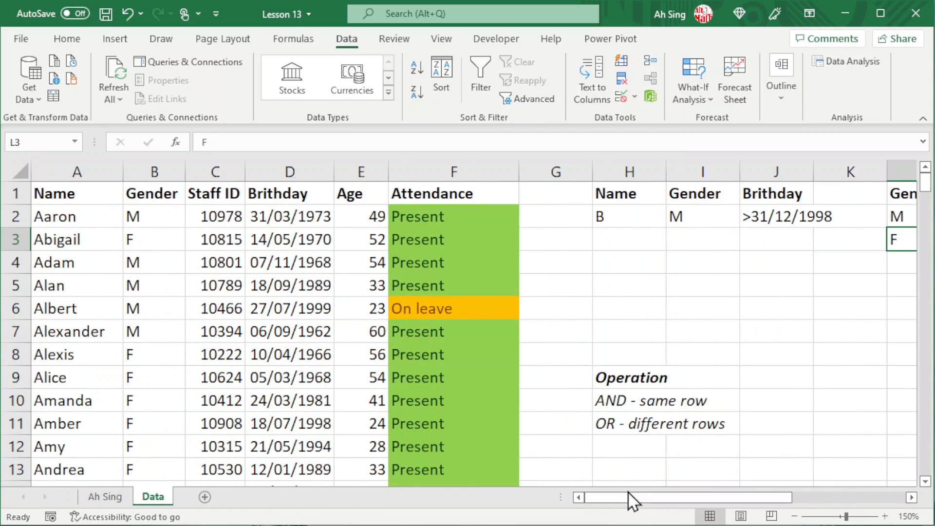